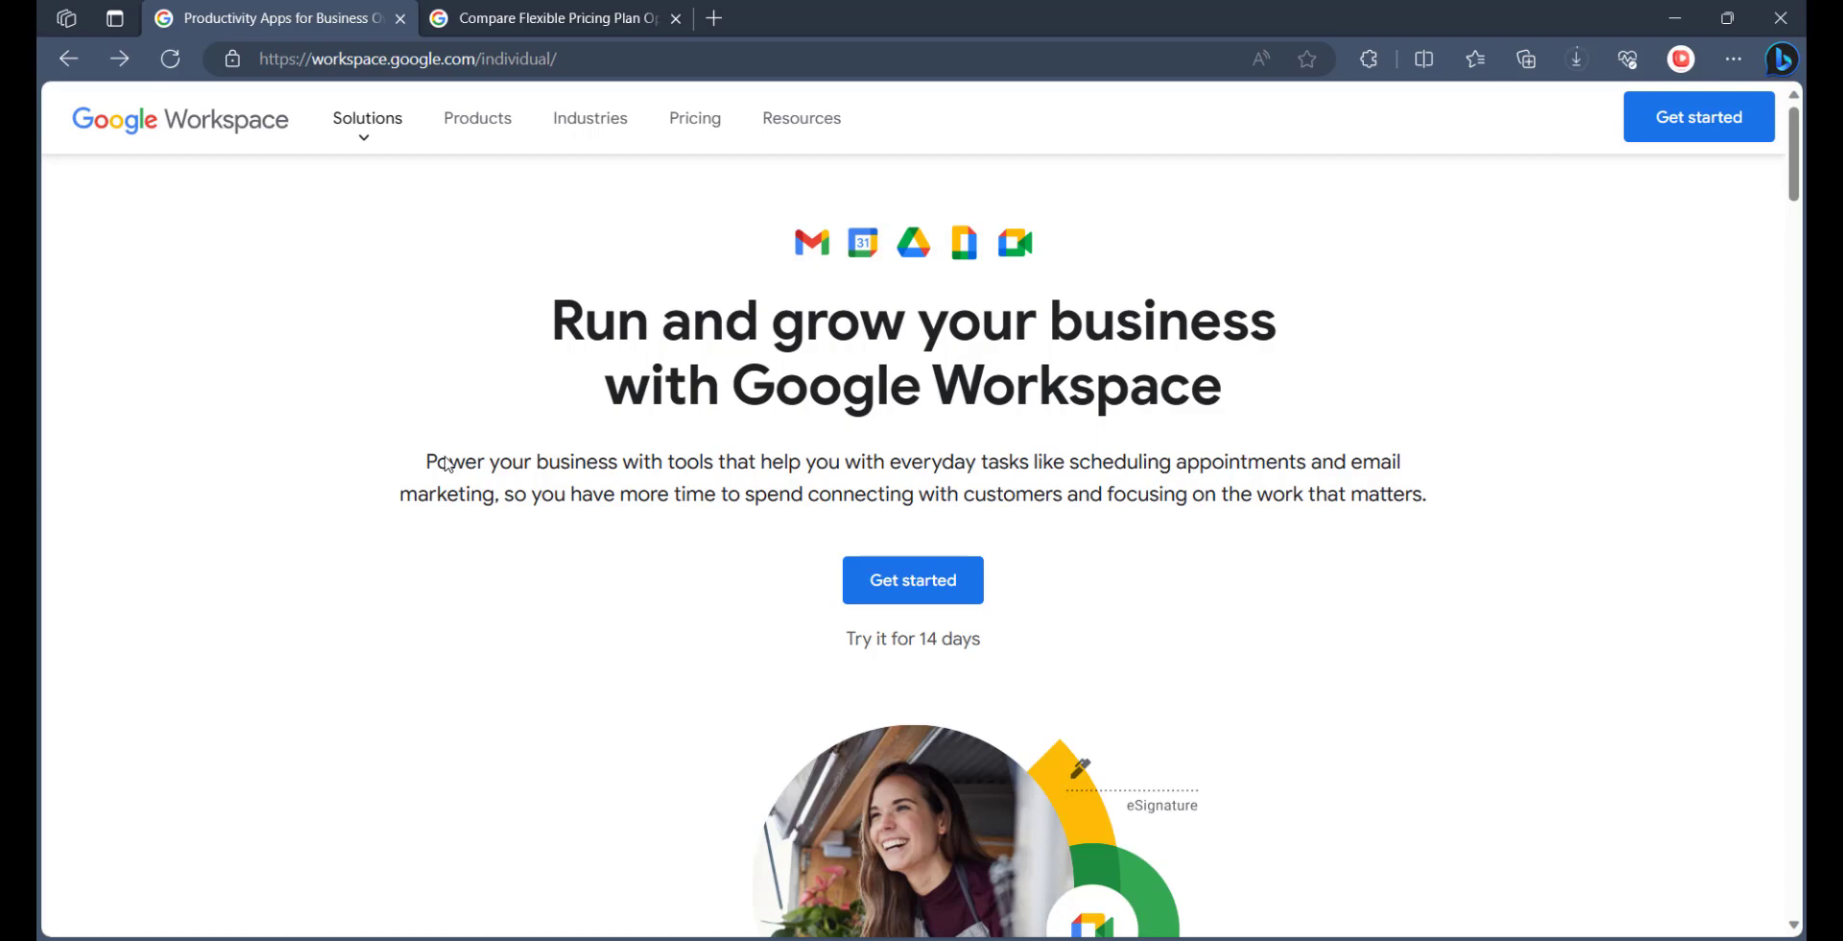
- Confirm in the pricing comparison that In-domain live streaming is Enterprise-only, then return to the individual plan page
left_click(572, 14)
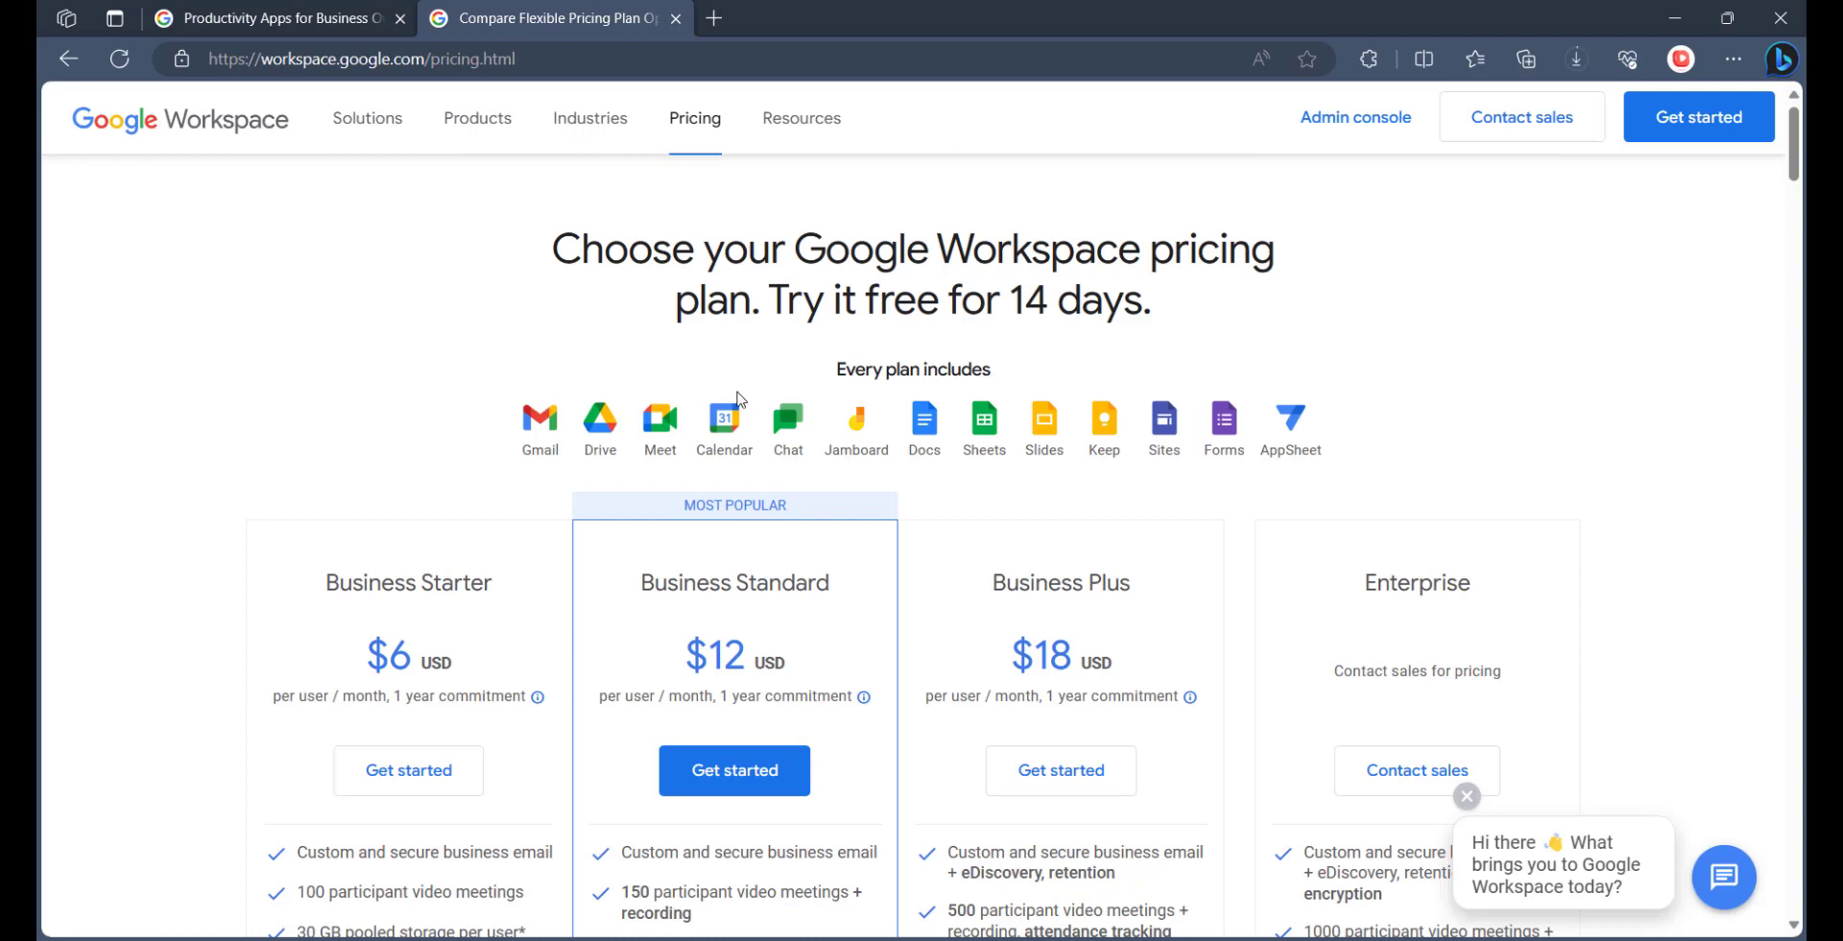
scroll(739, 398, "down", 6)
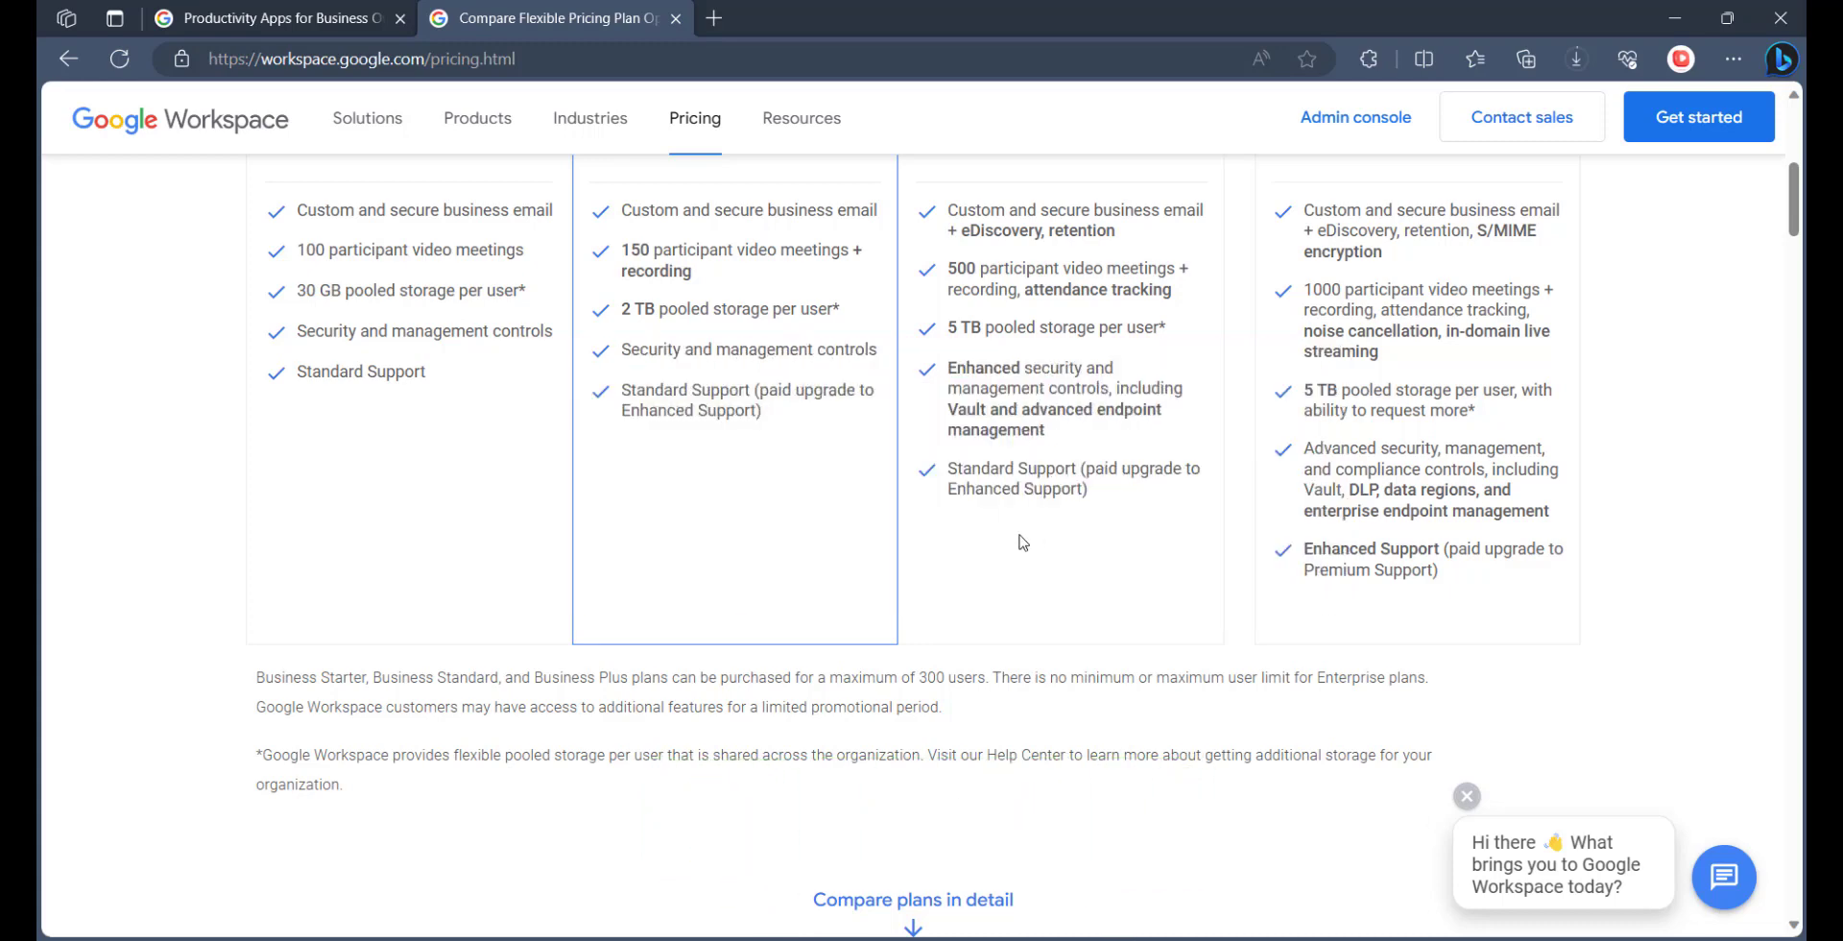
scroll(1024, 543, "down", 5)
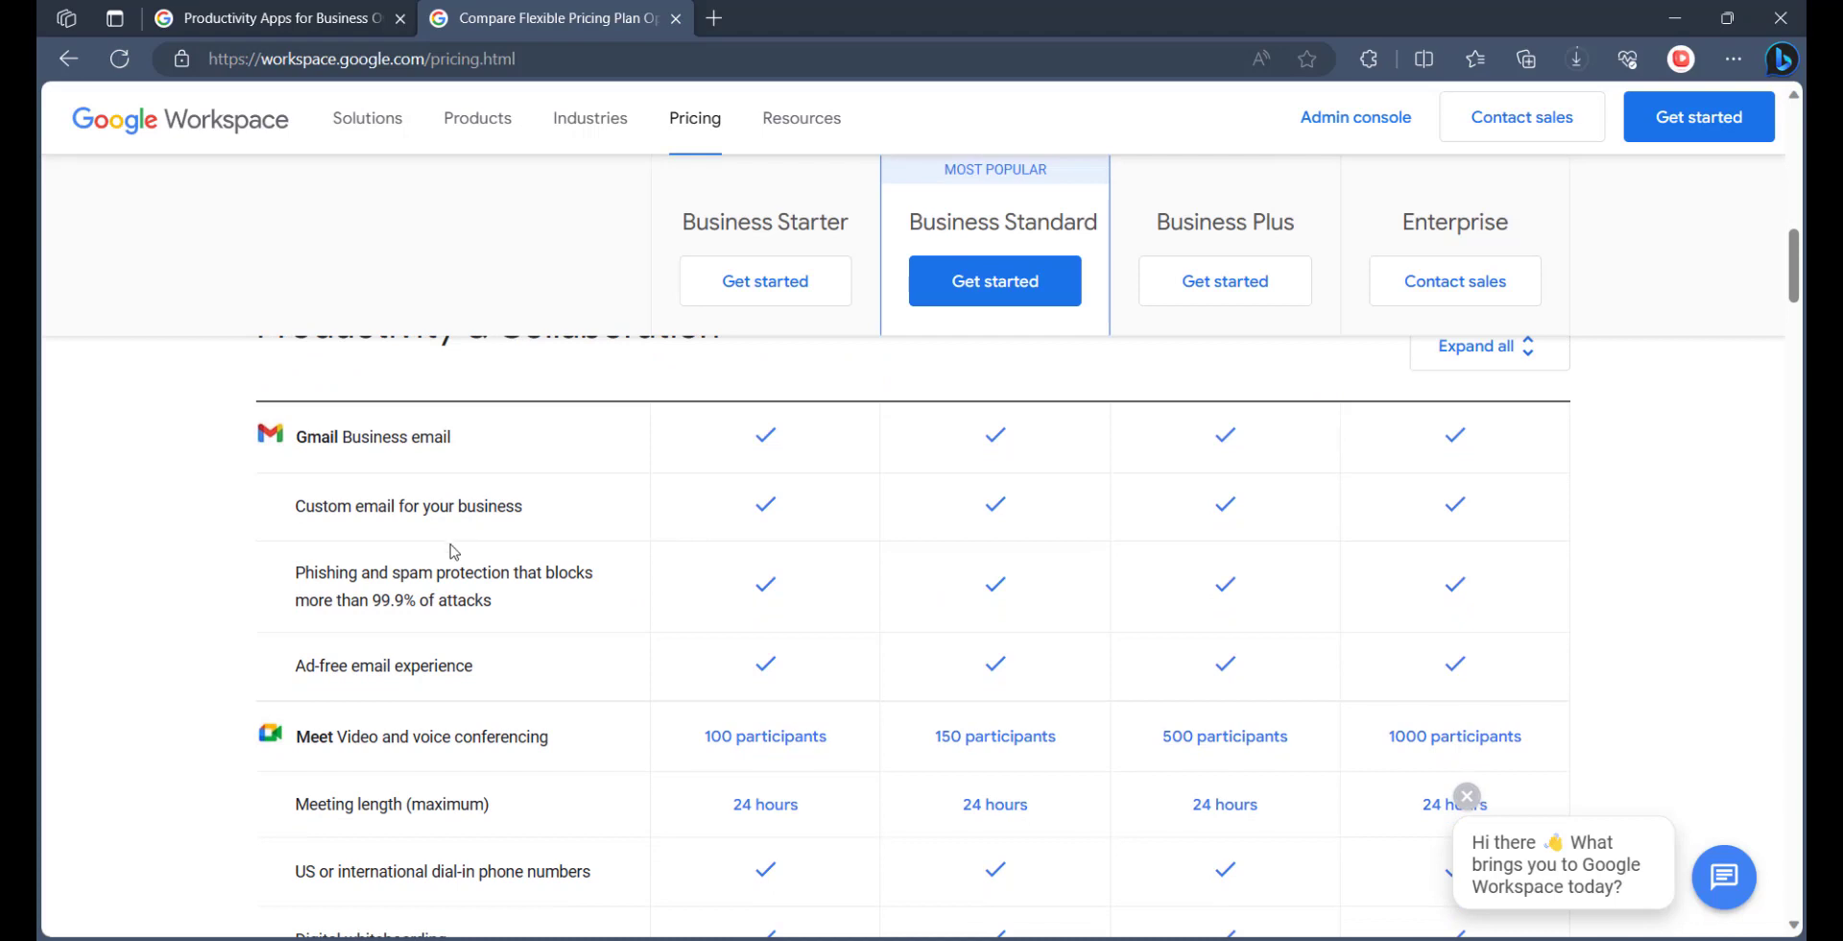
scroll(355, 651, "down", 5)
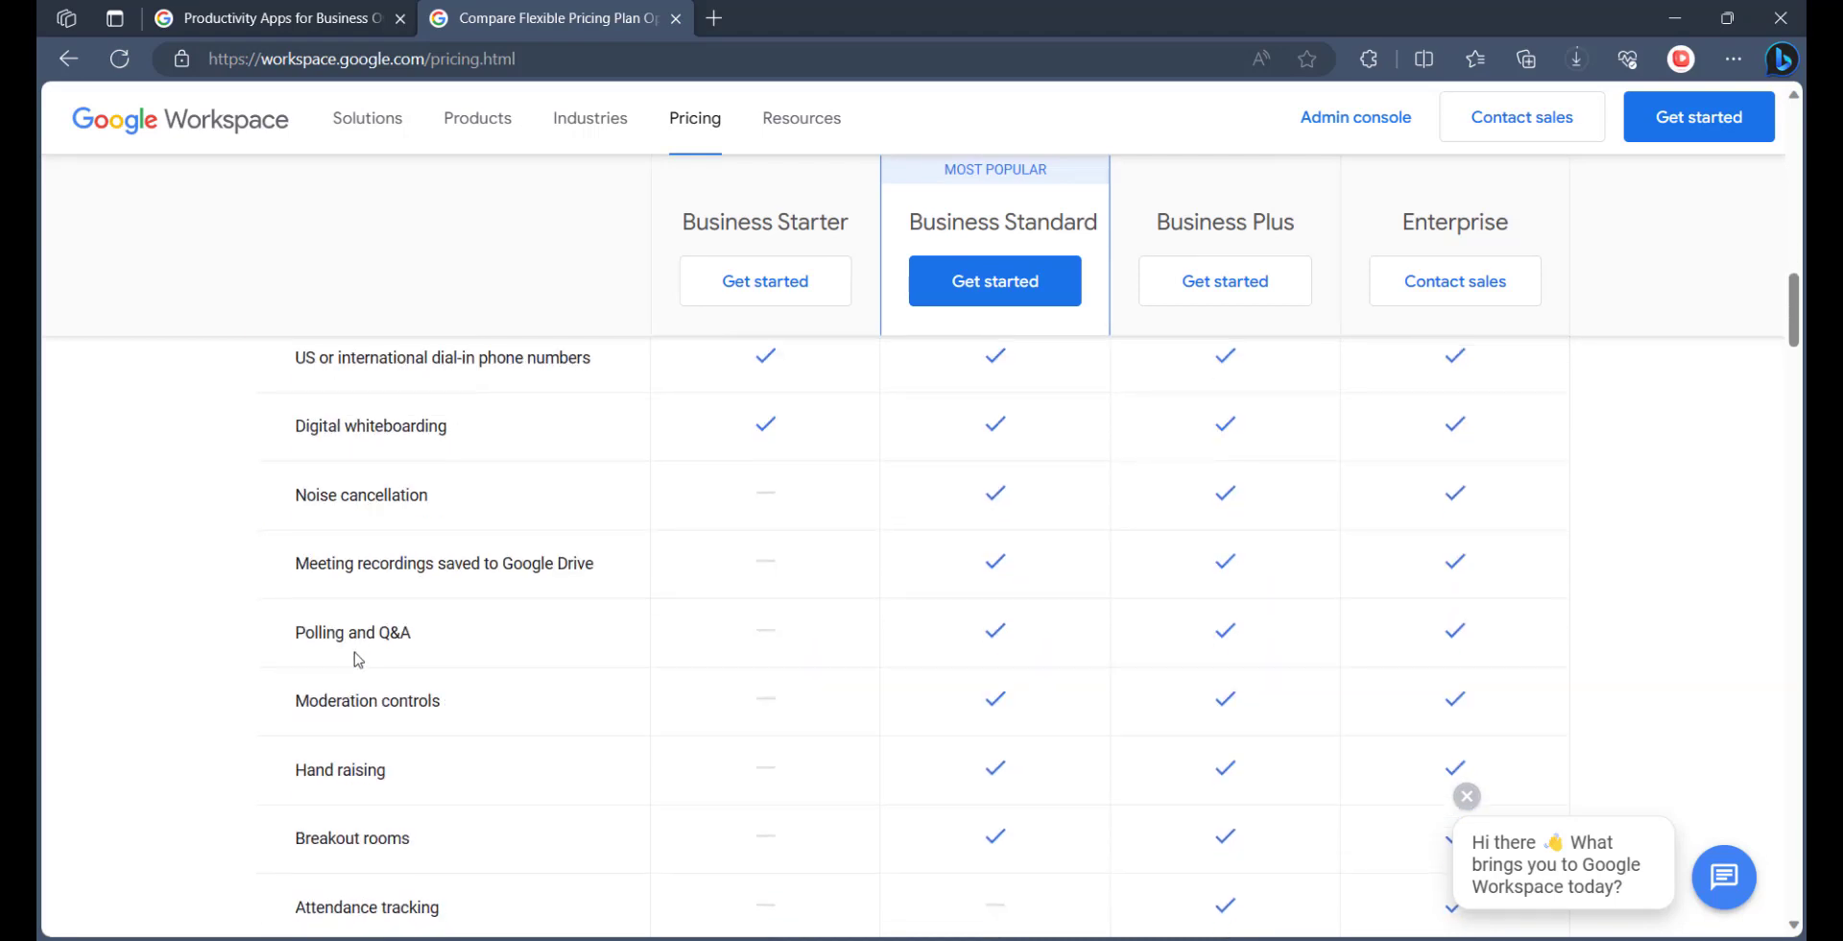
scroll(357, 653, "down", 4)
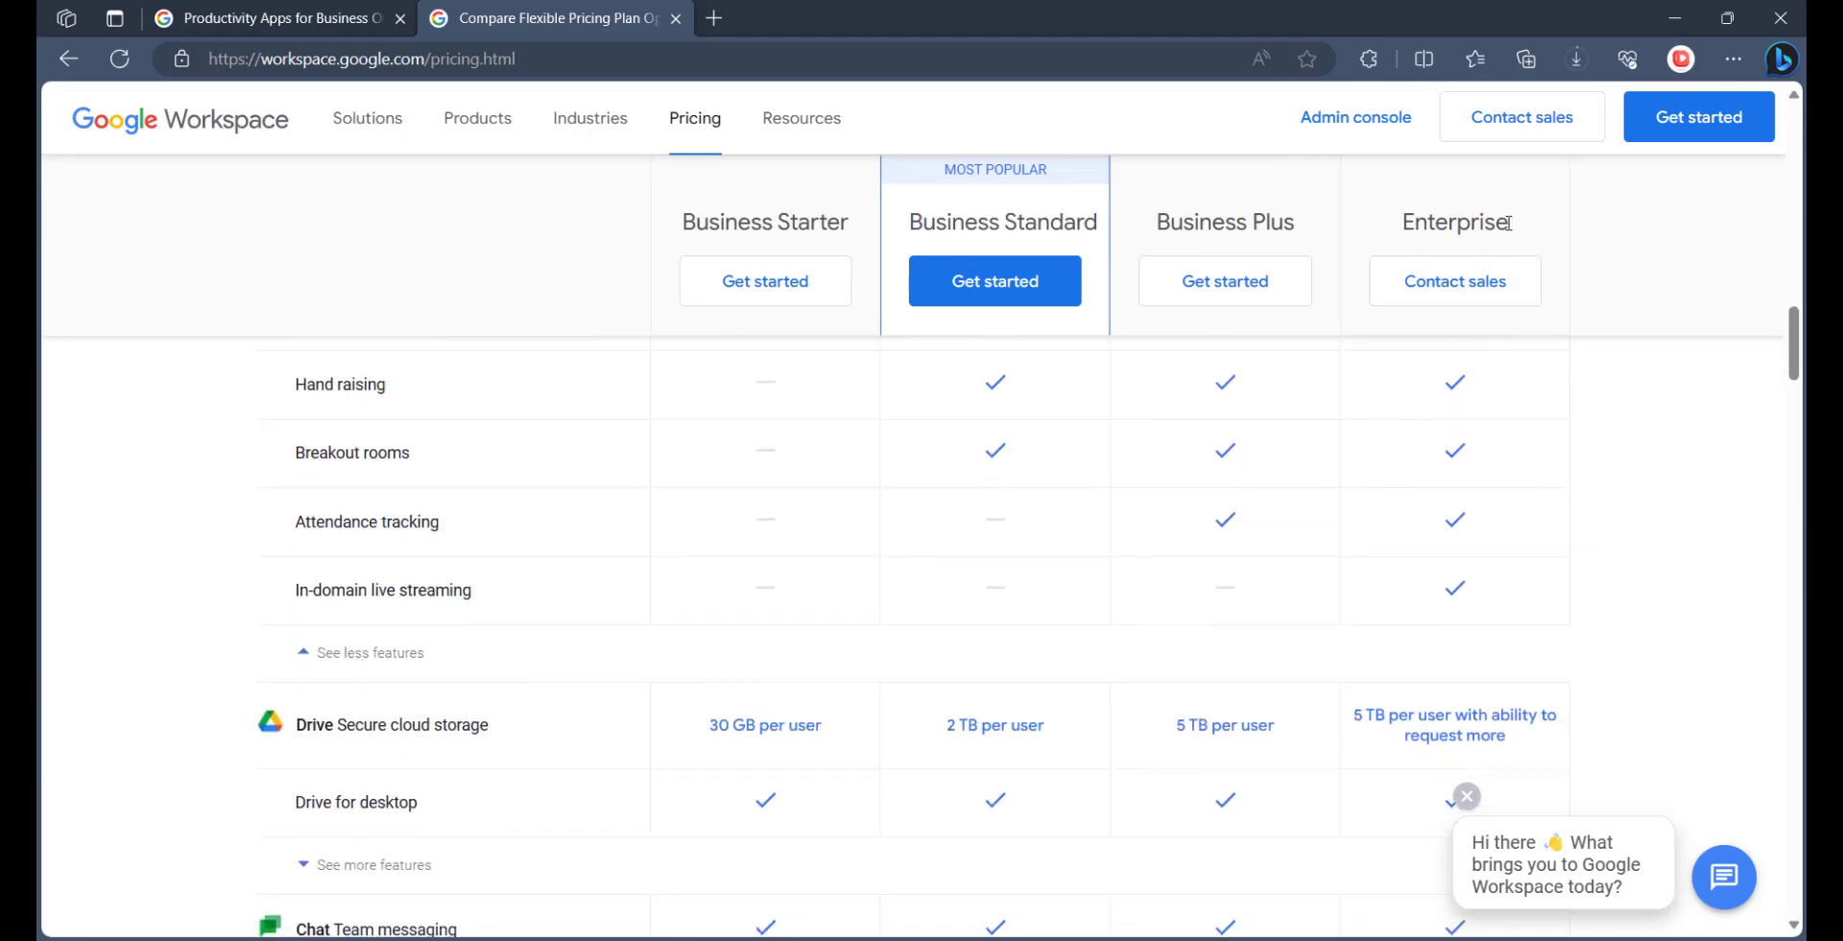
left_click_drag(1513, 223, 1404, 224)
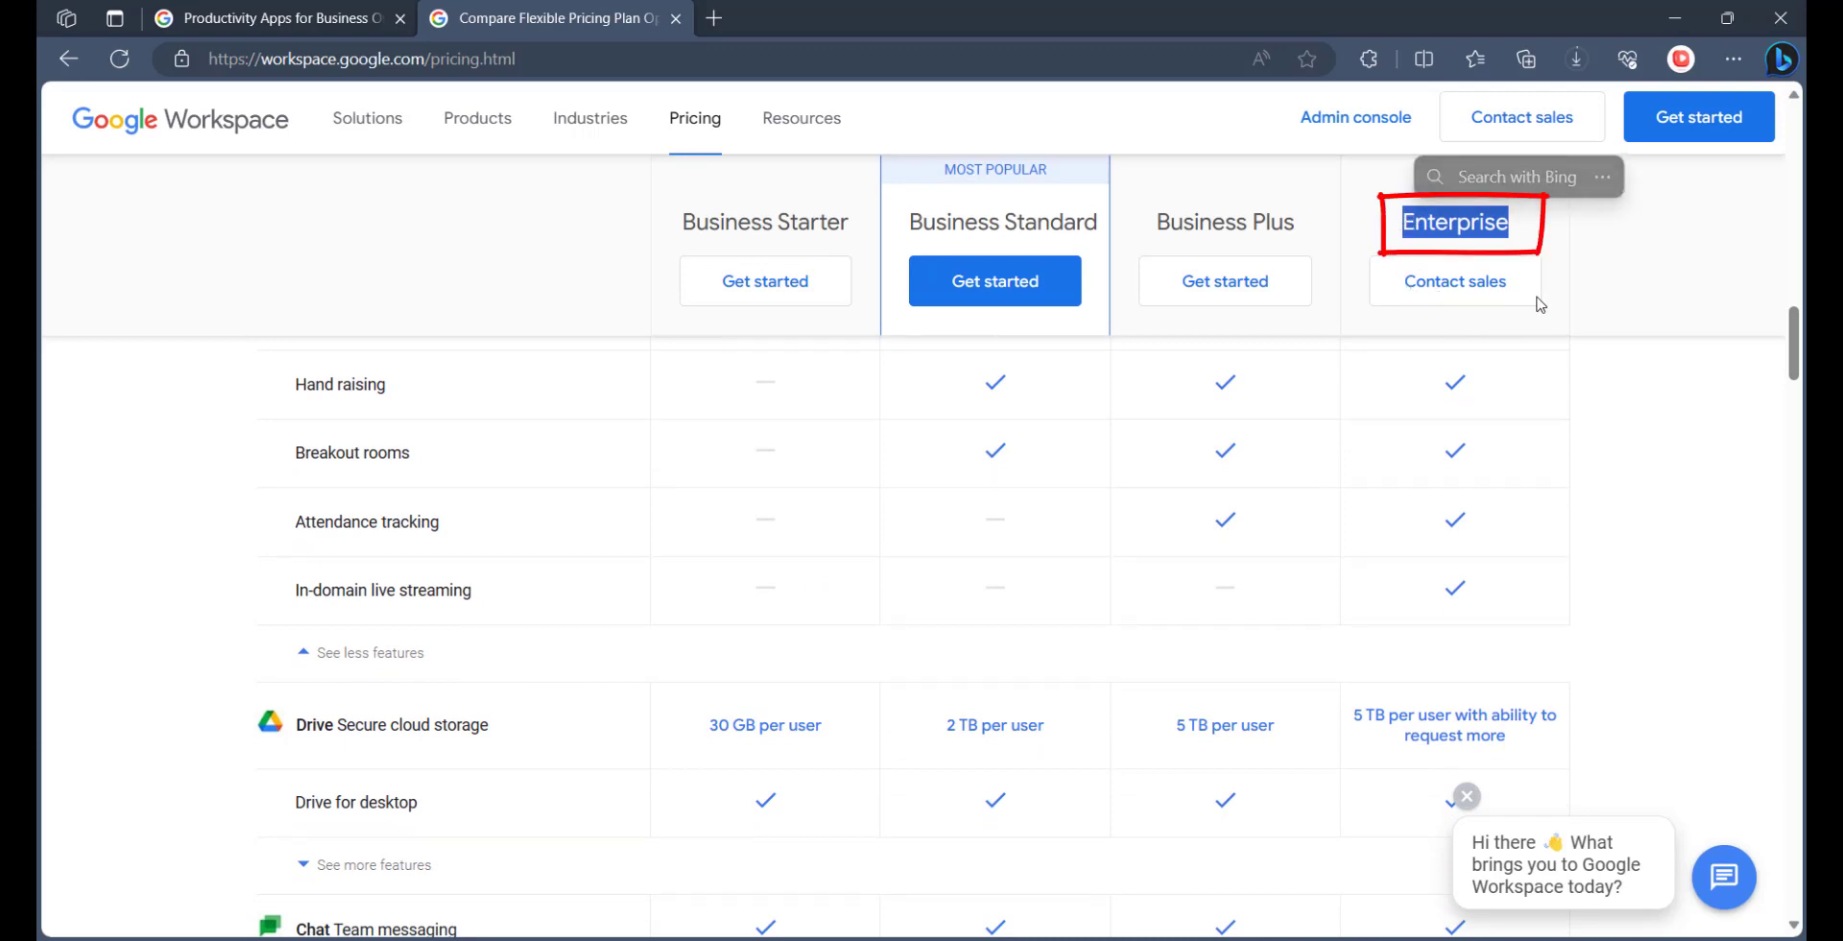
left_click(1649, 297)
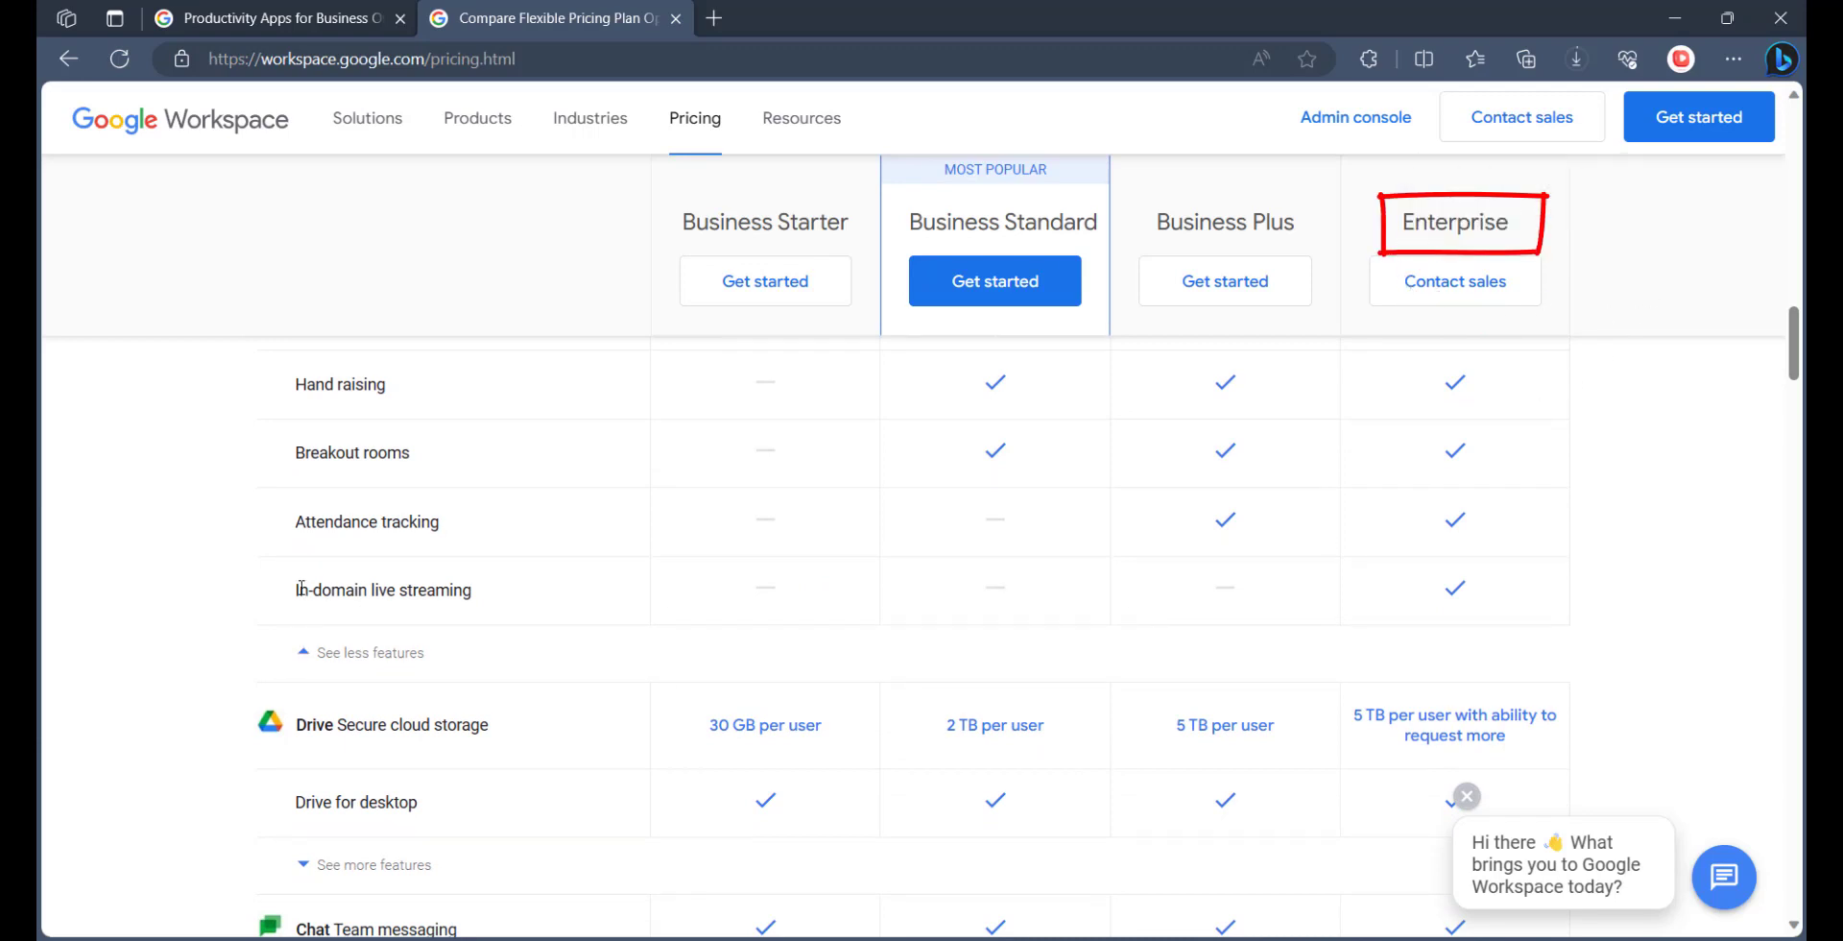
left_click_drag(290, 591, 1496, 588)
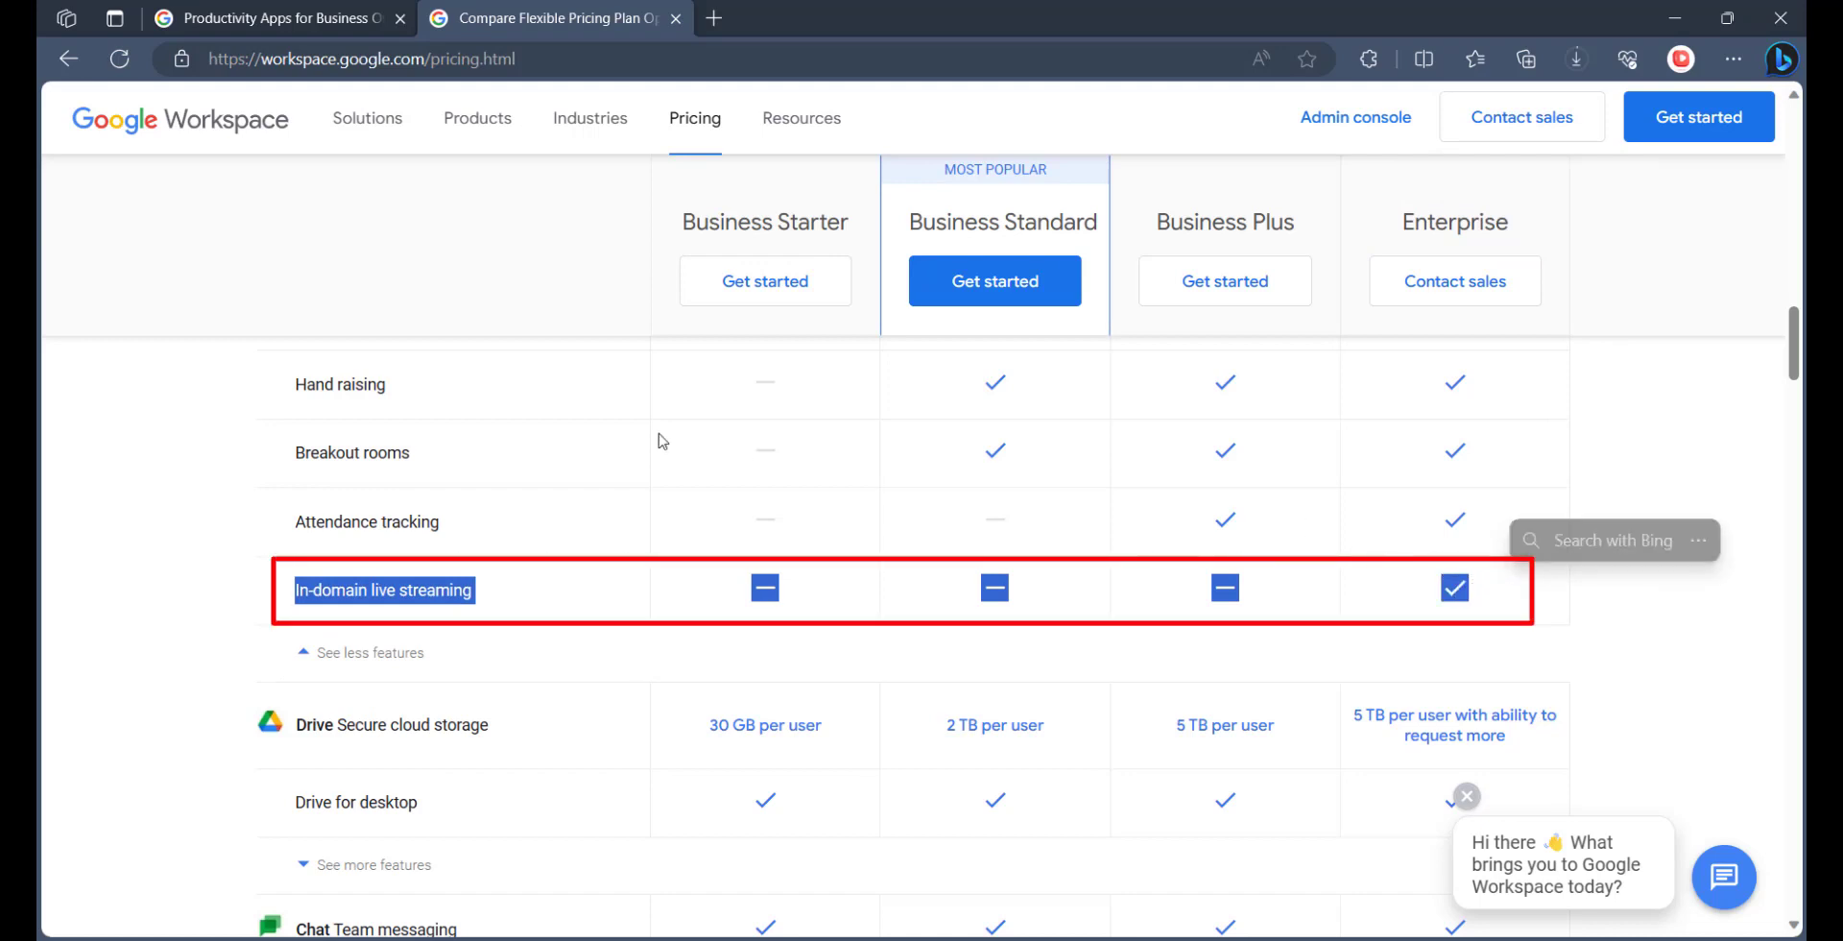
left_click(283, 13)
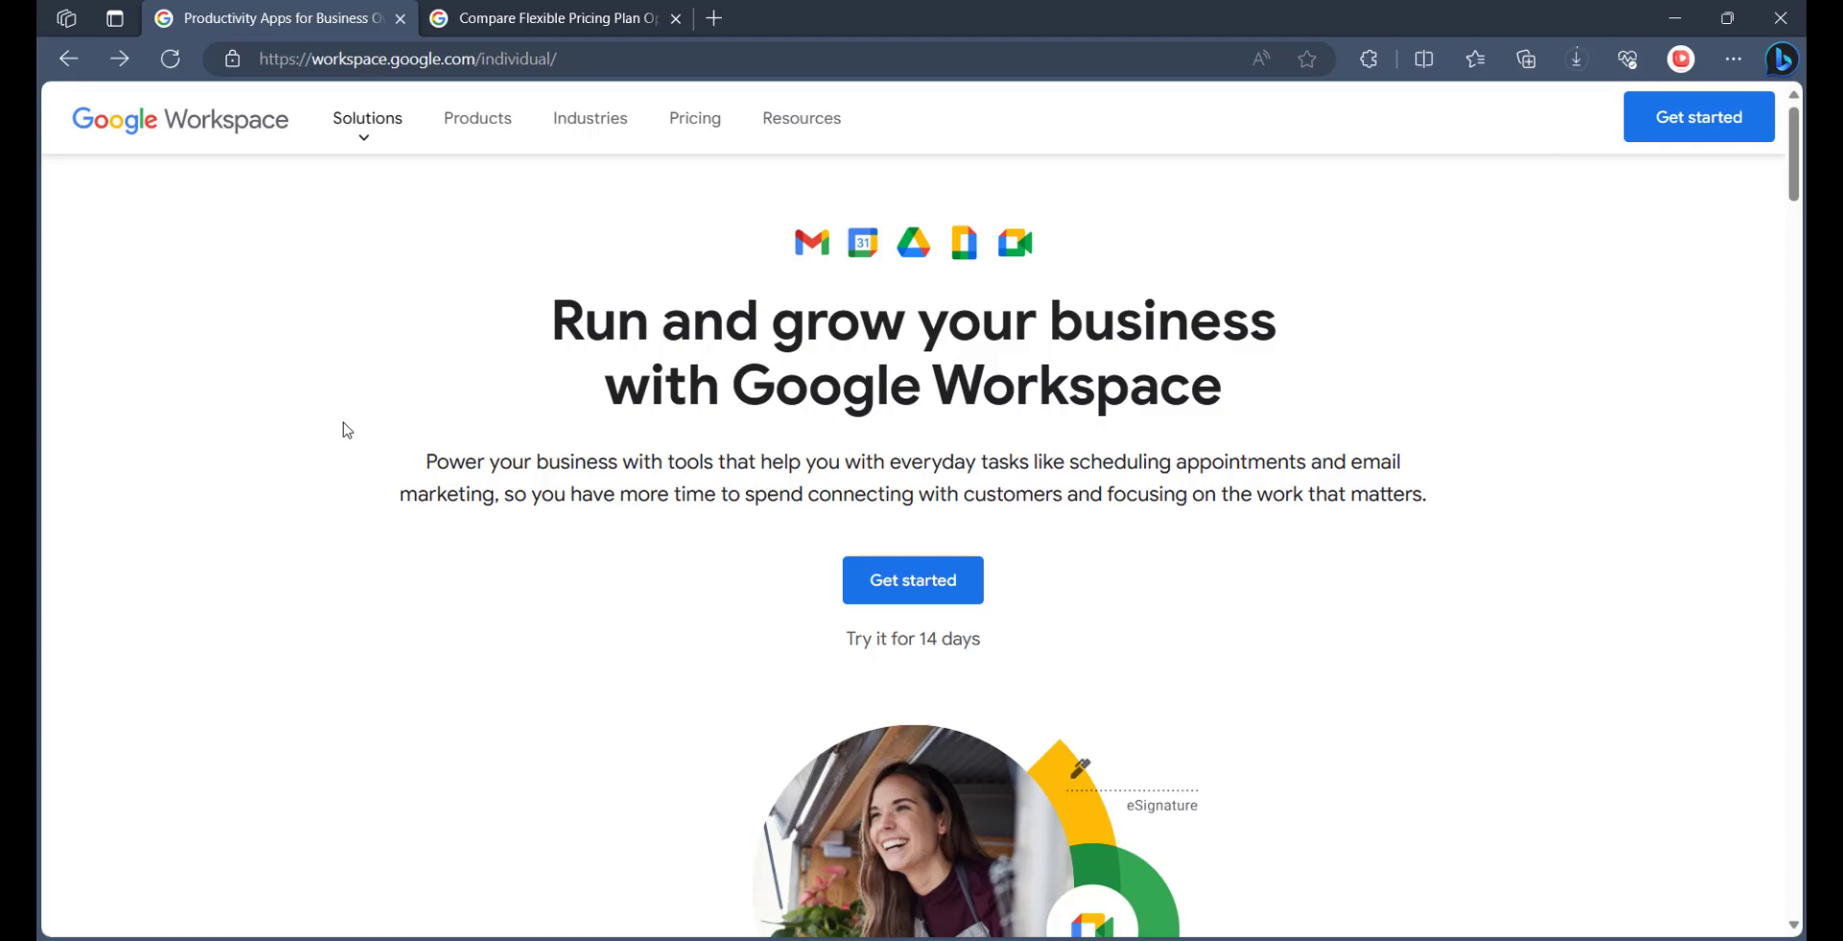
- Start the Individual plan's 14-day trial checkout and back out of the card form without adding a card
left_click(918, 601)
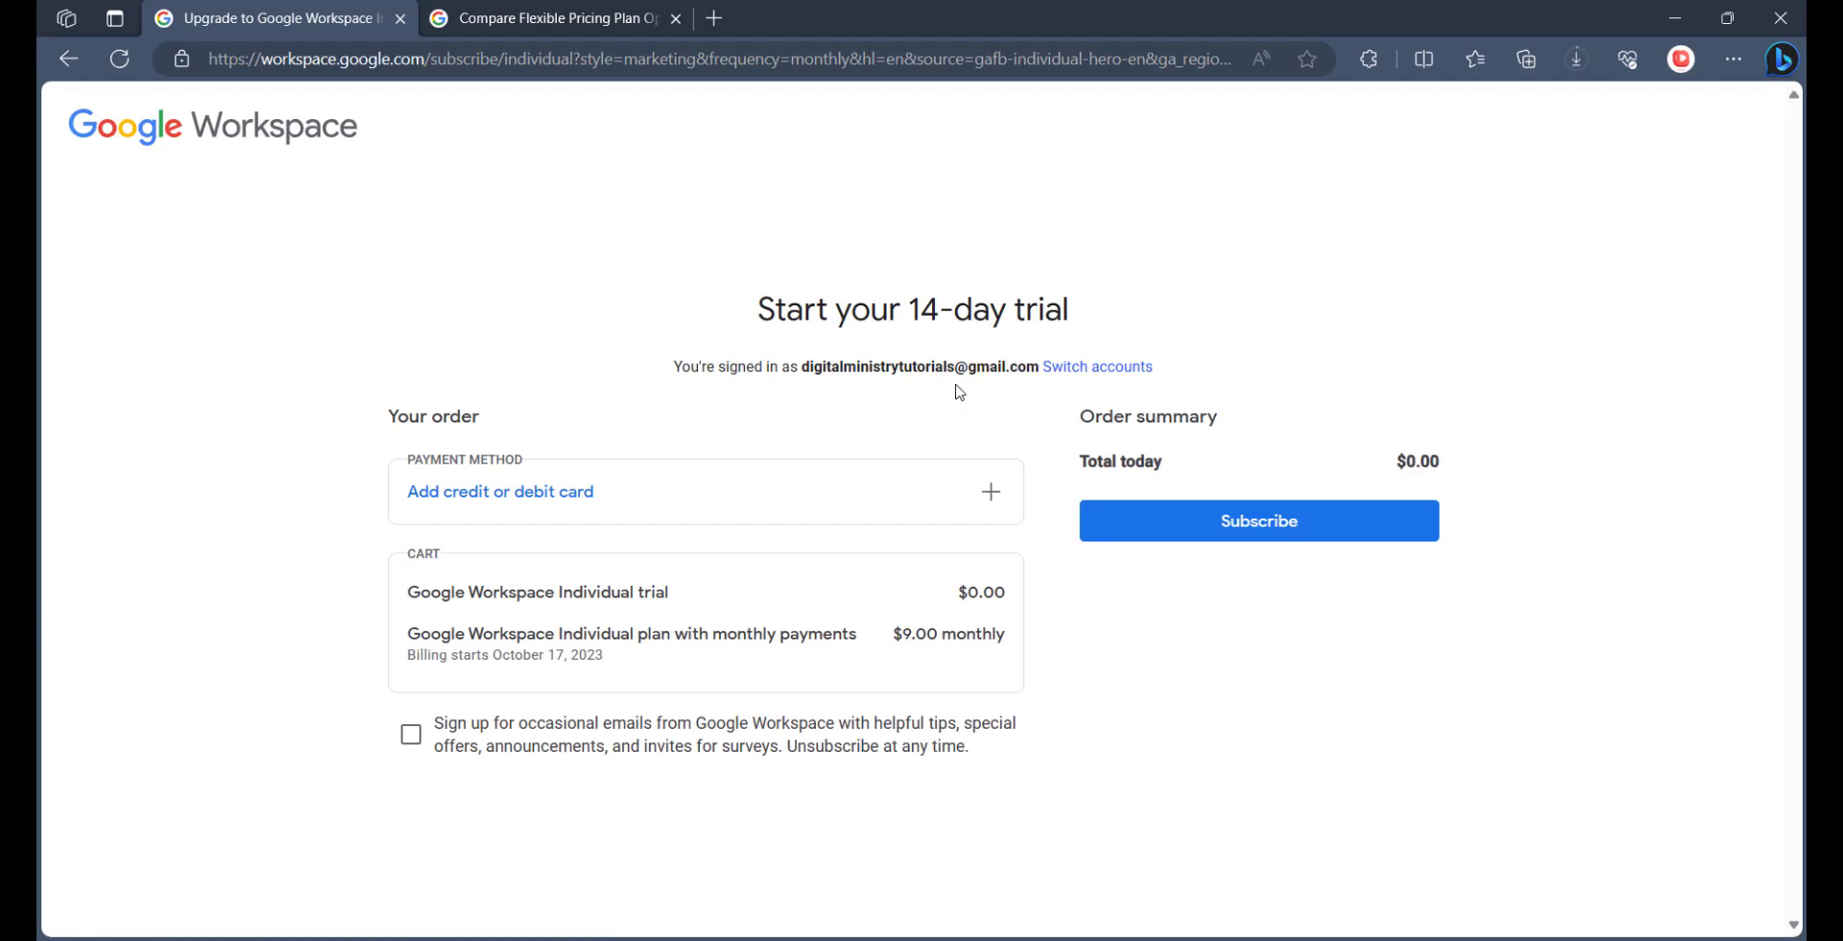
left_click(491, 494)
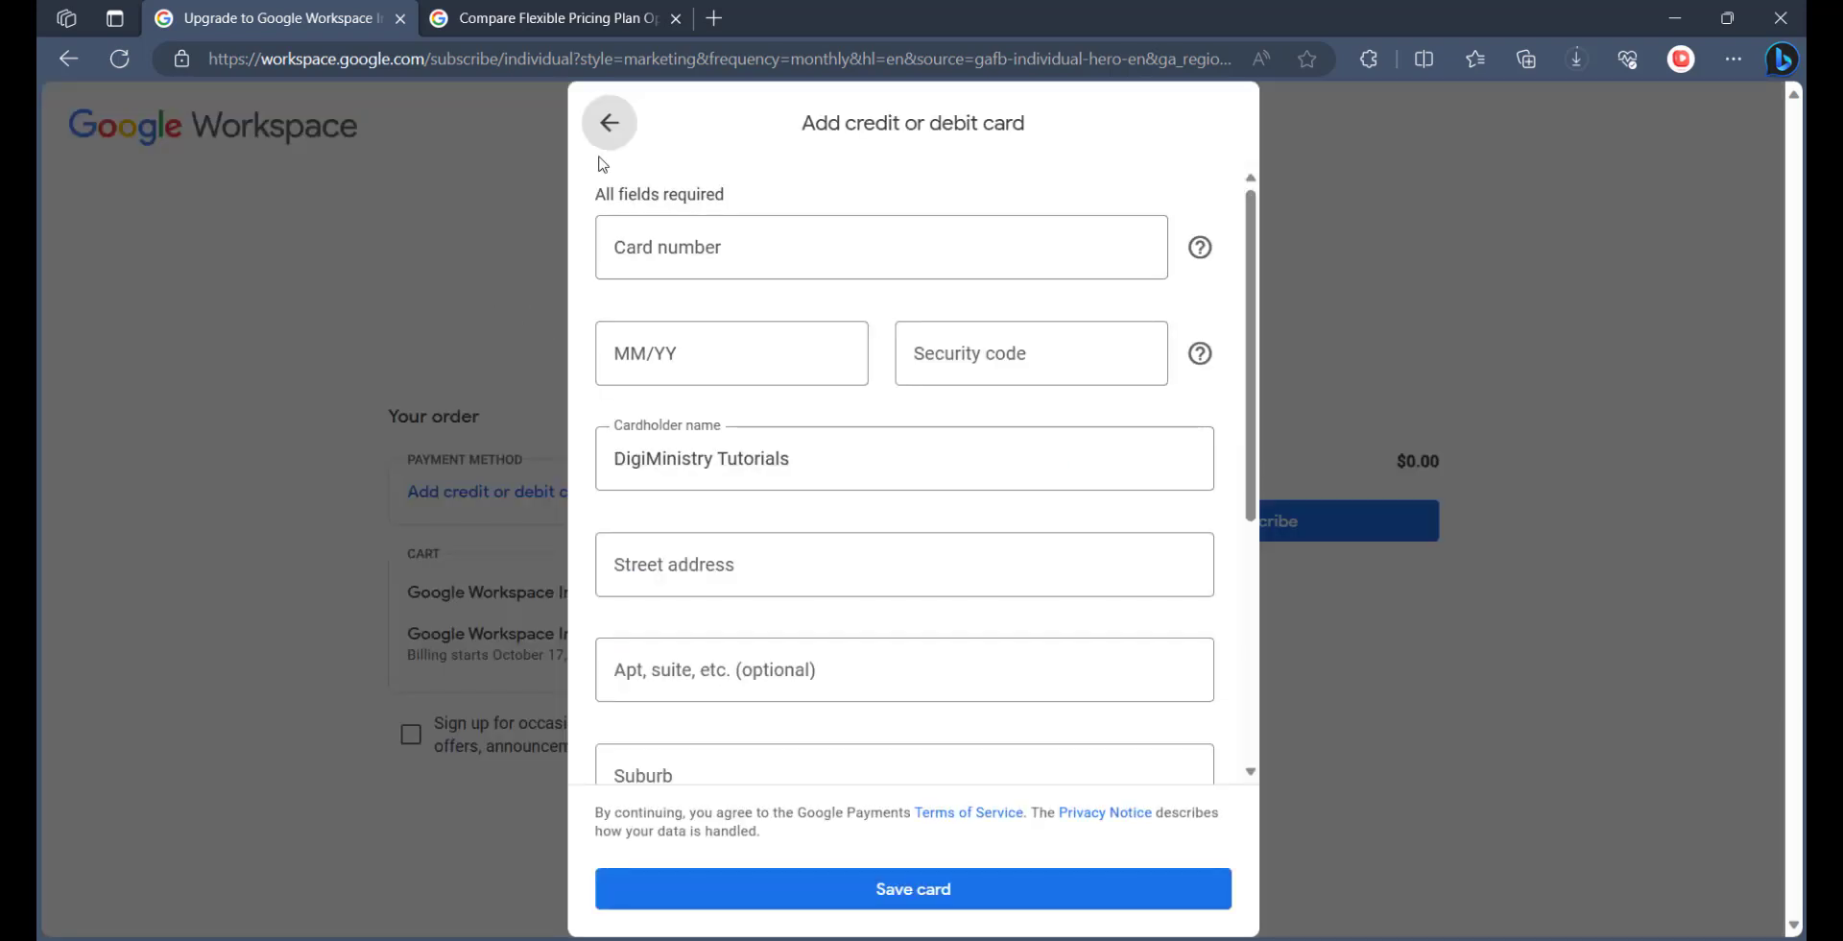
left_click(609, 123)
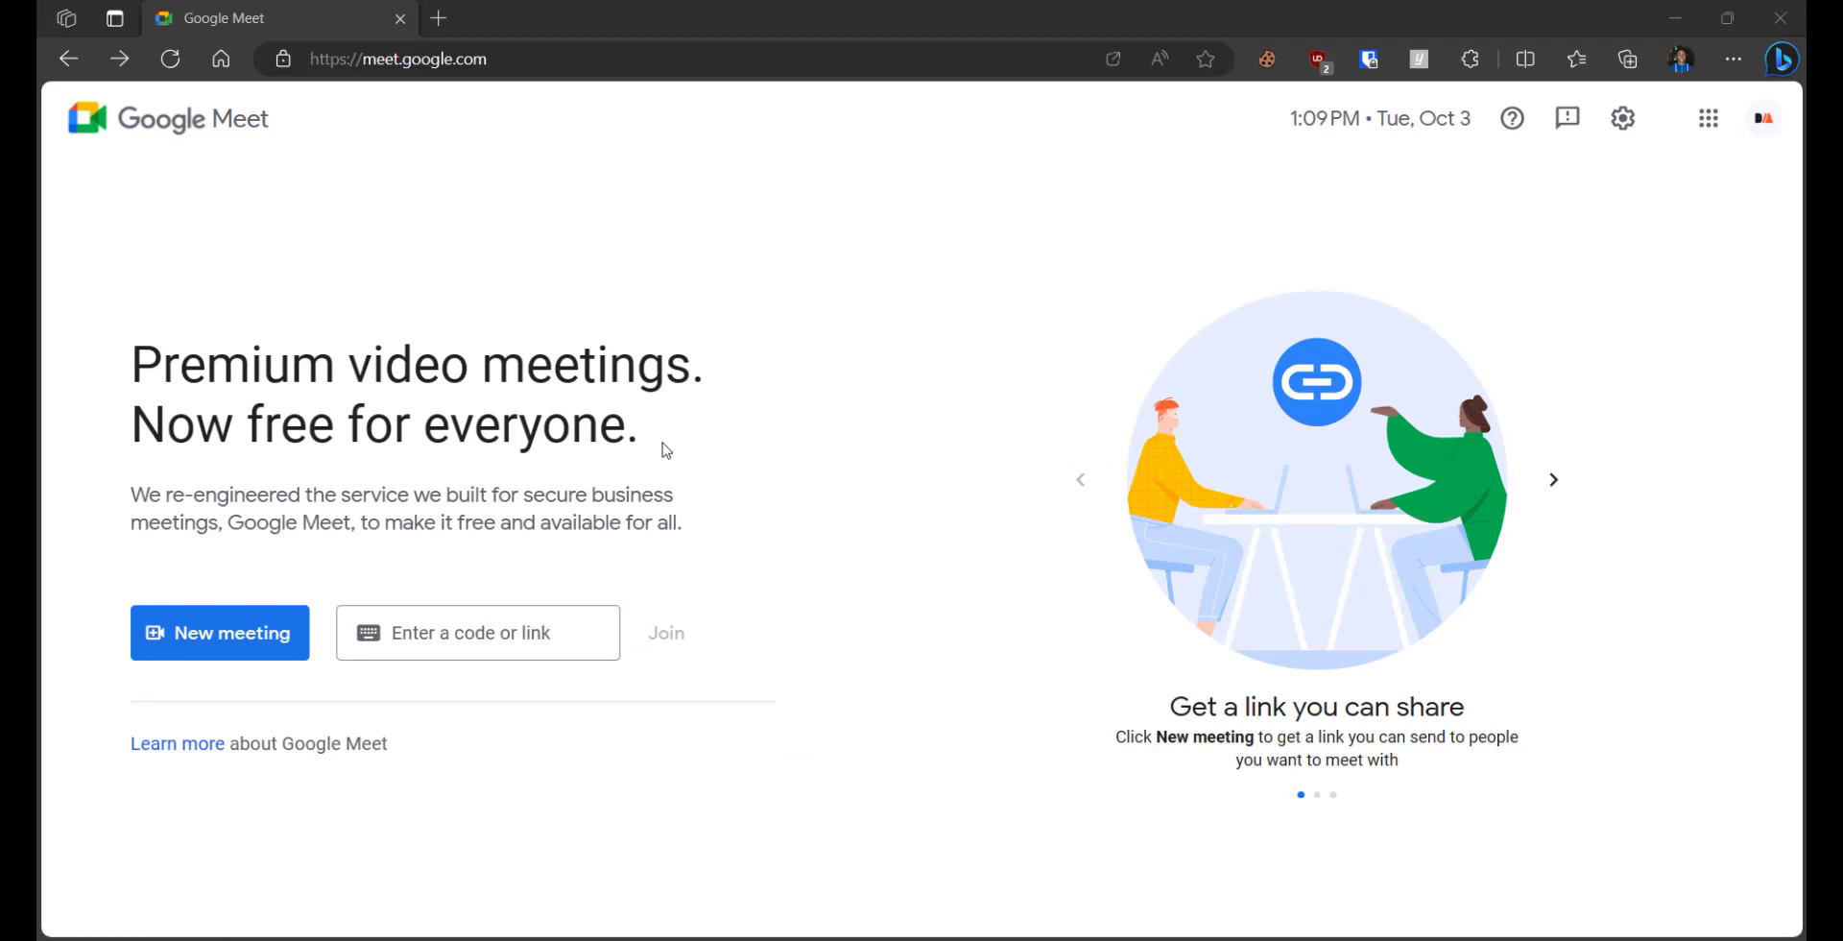
- Start an instant meeting from the New meeting menu on meet.google.com
left_click(224, 651)
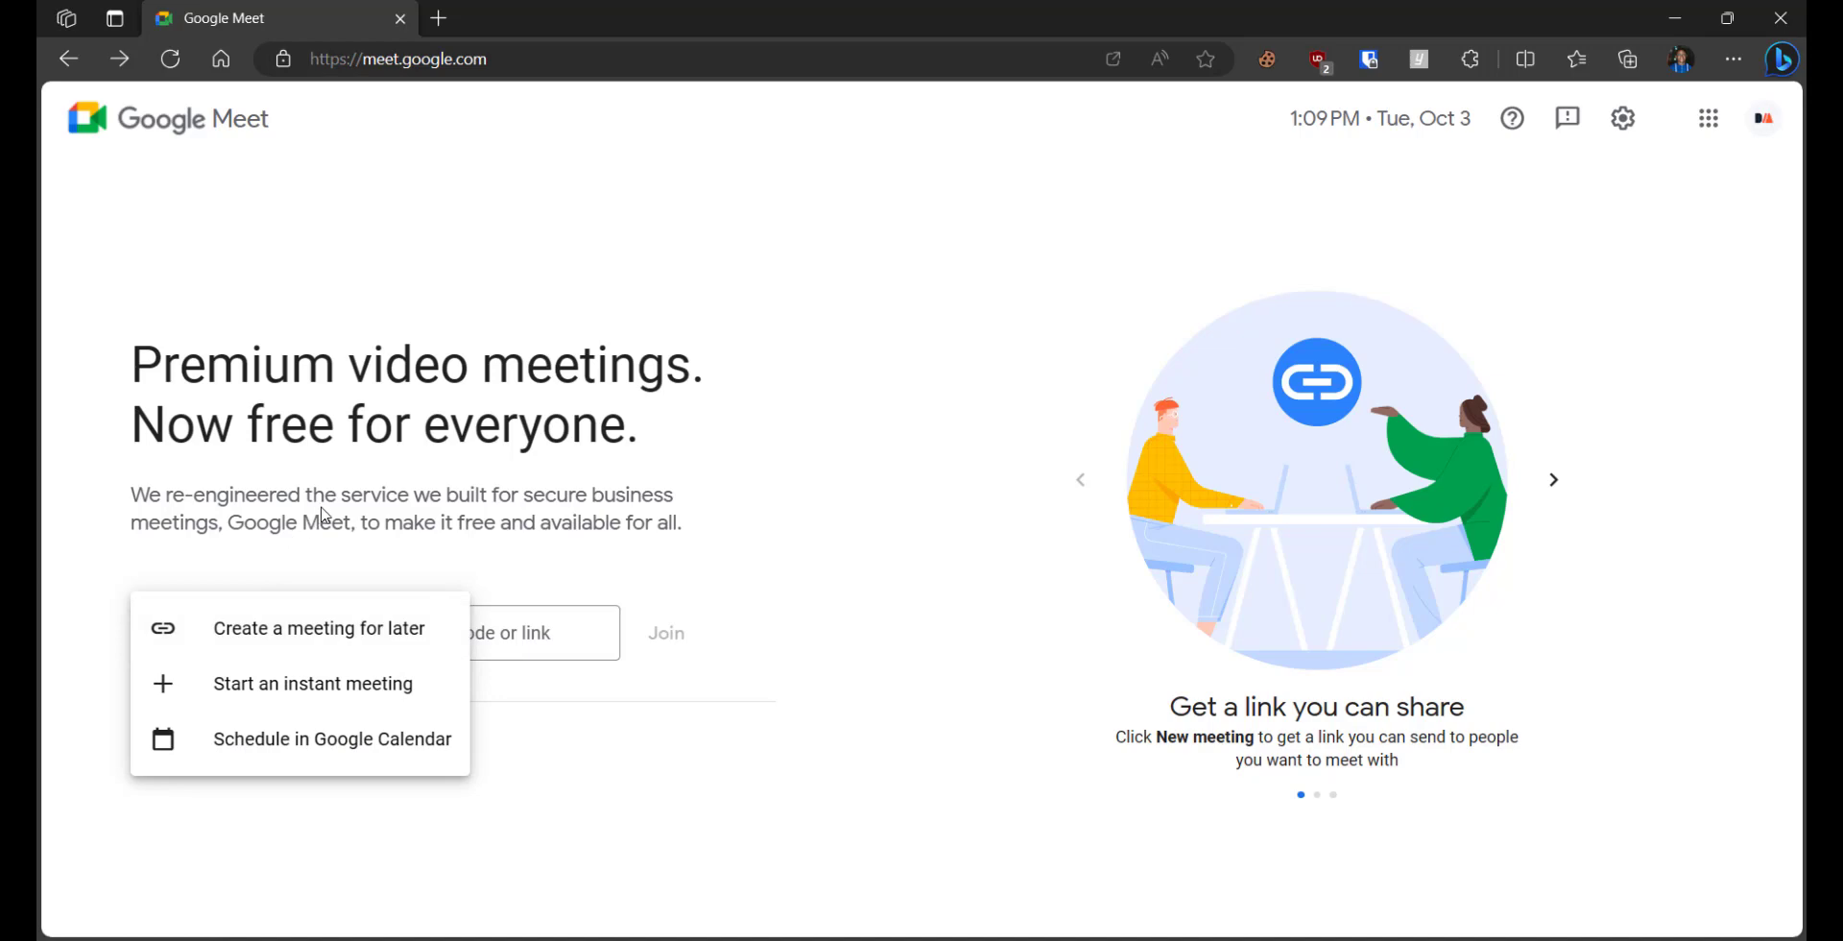
left_click(335, 684)
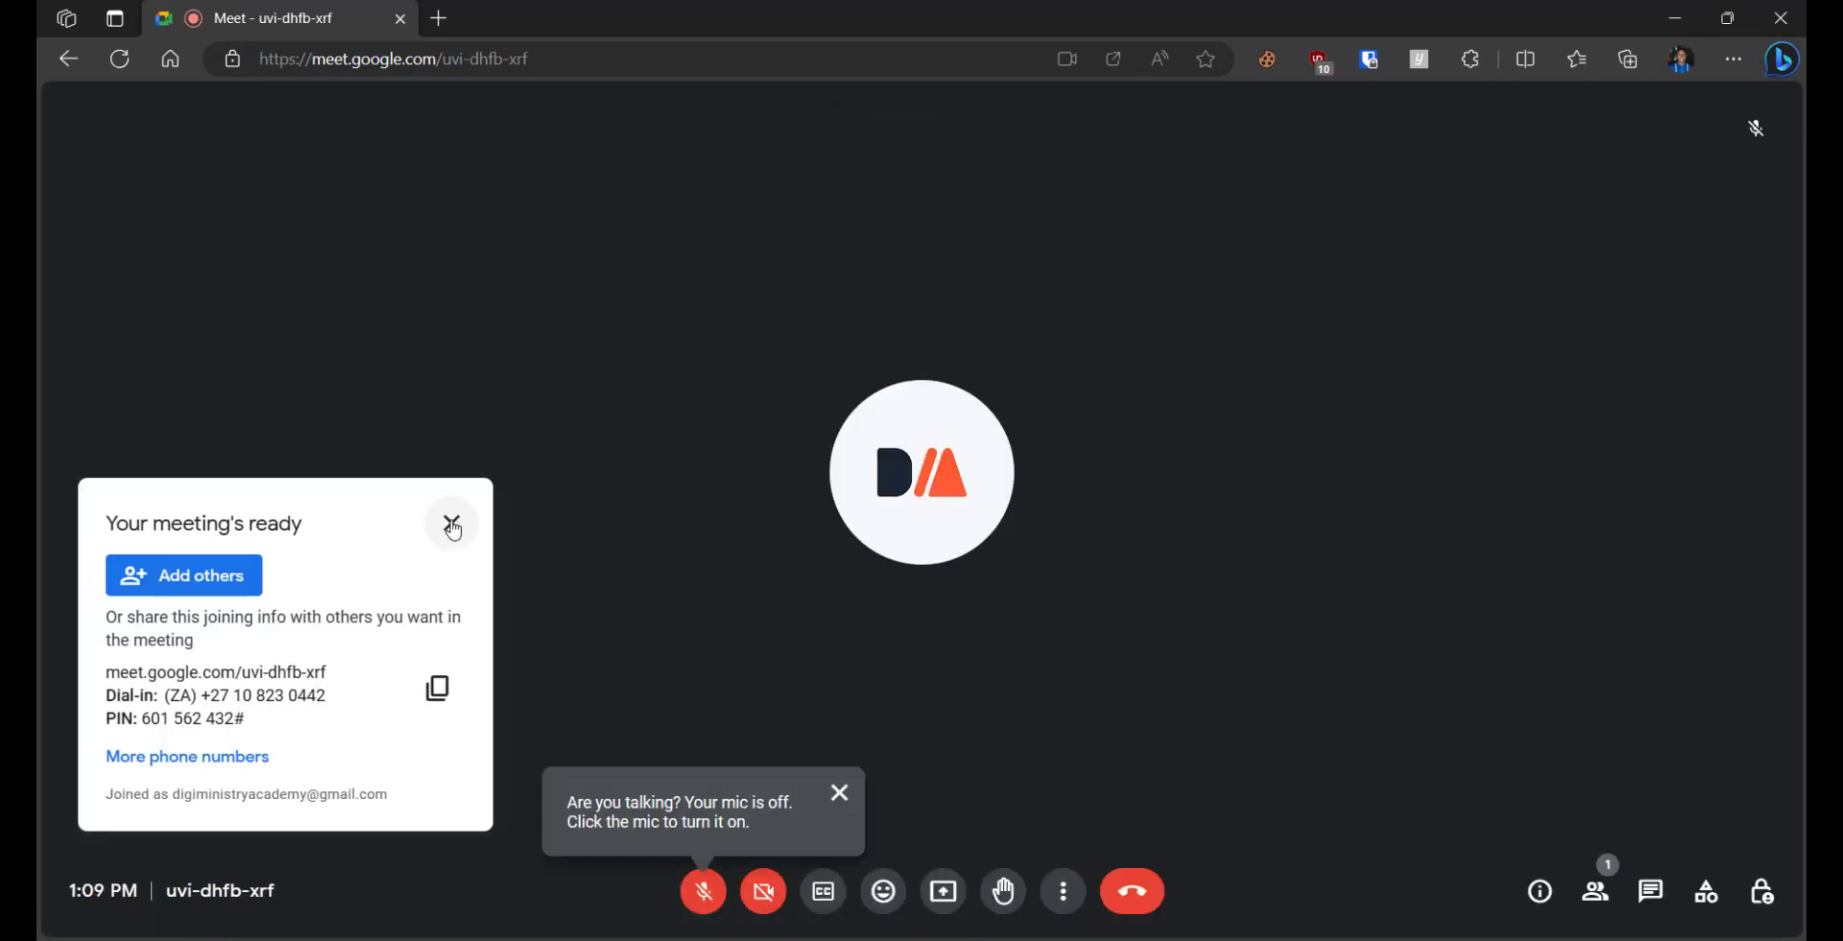
- Dismiss the 'Your meeting's ready' joining information card
left_click(451, 525)
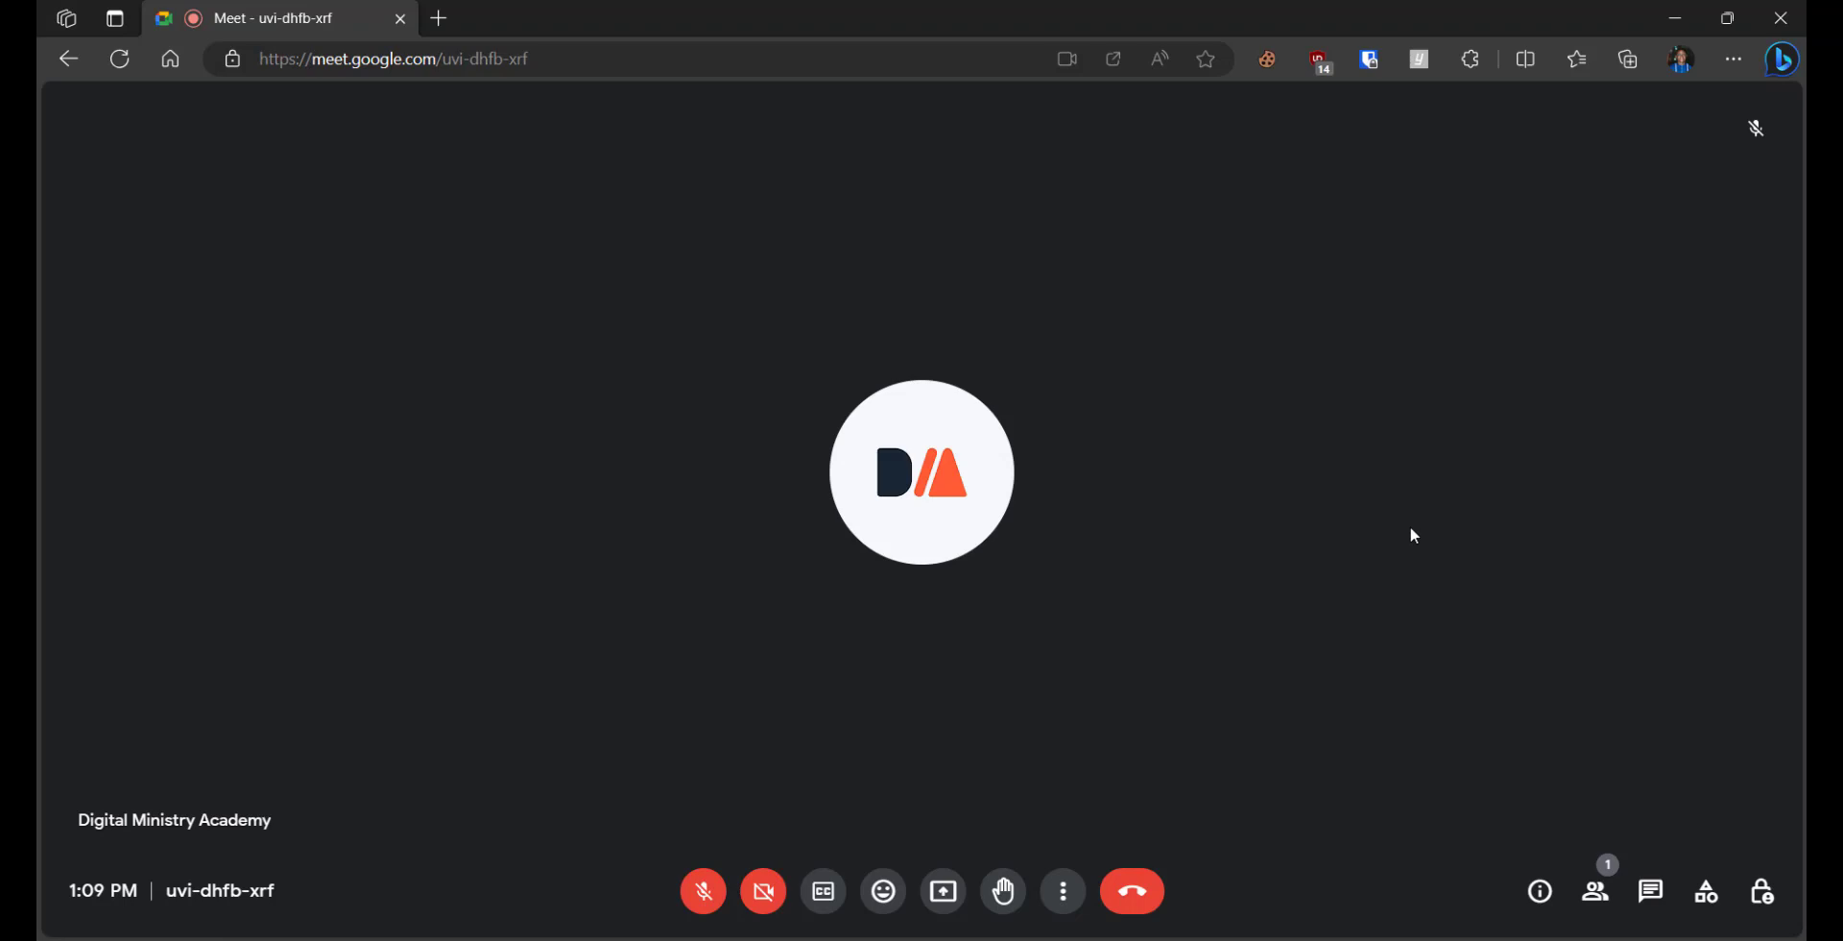
mouse_move(1390, 576)
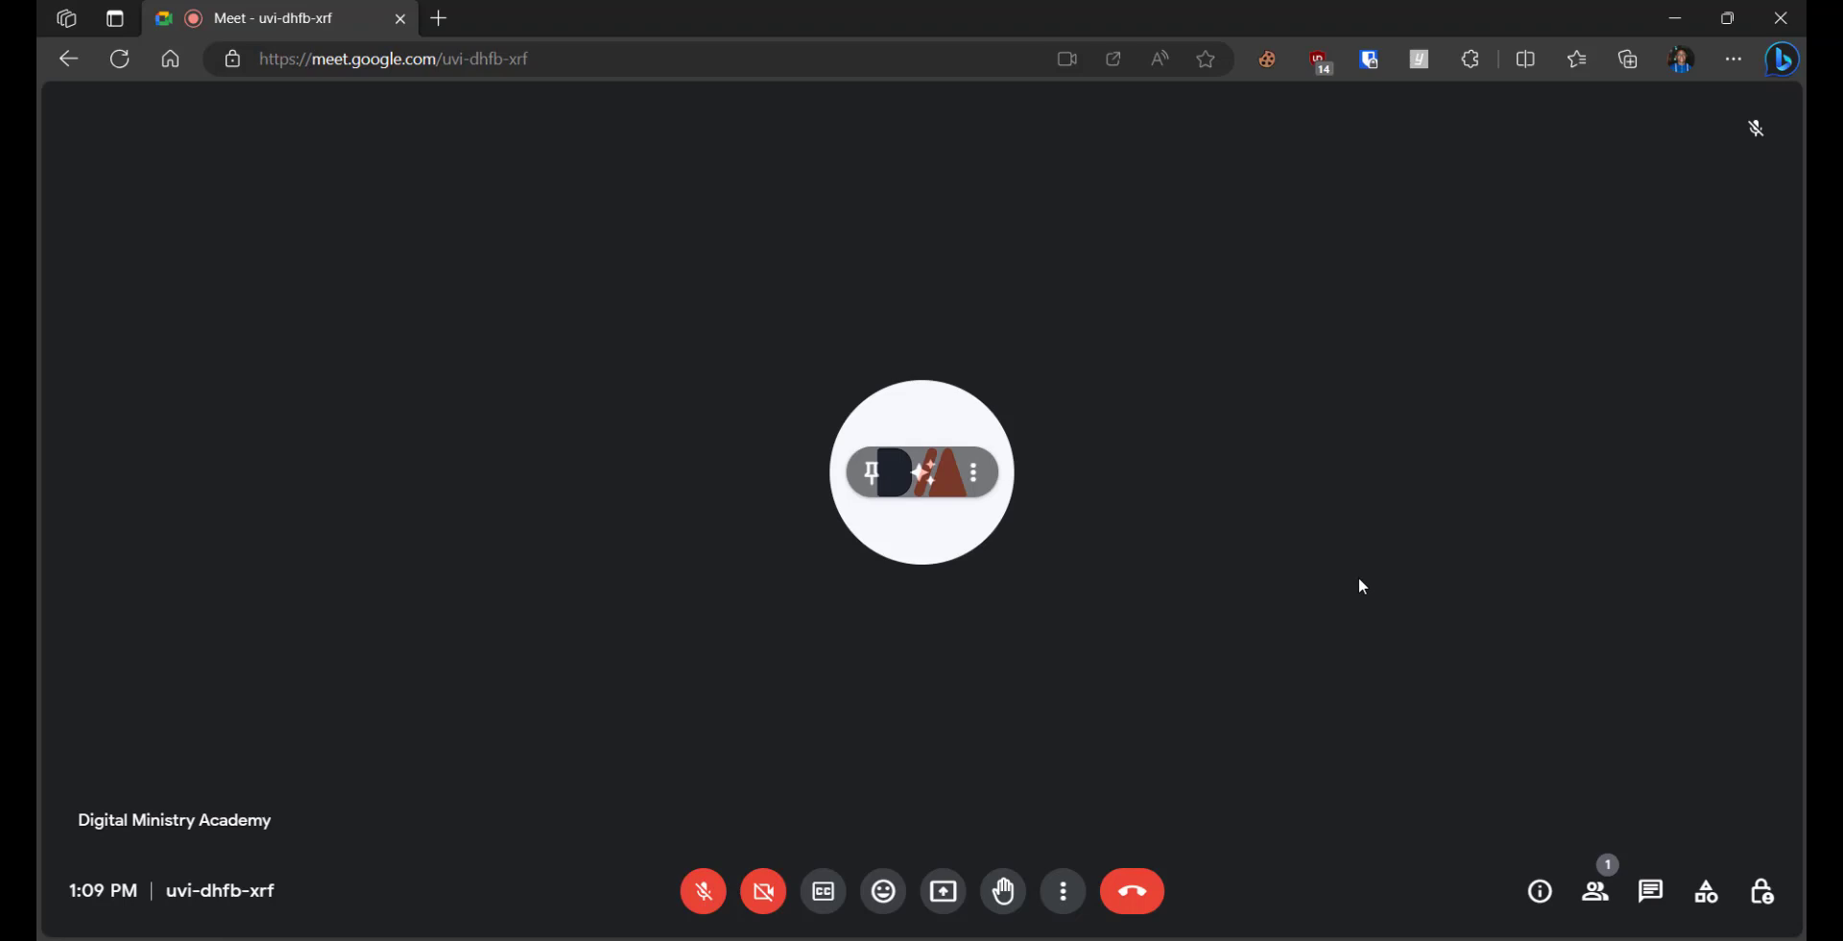
- Open the Live streaming activity from the meeting's Activities list
left_click(1063, 891)
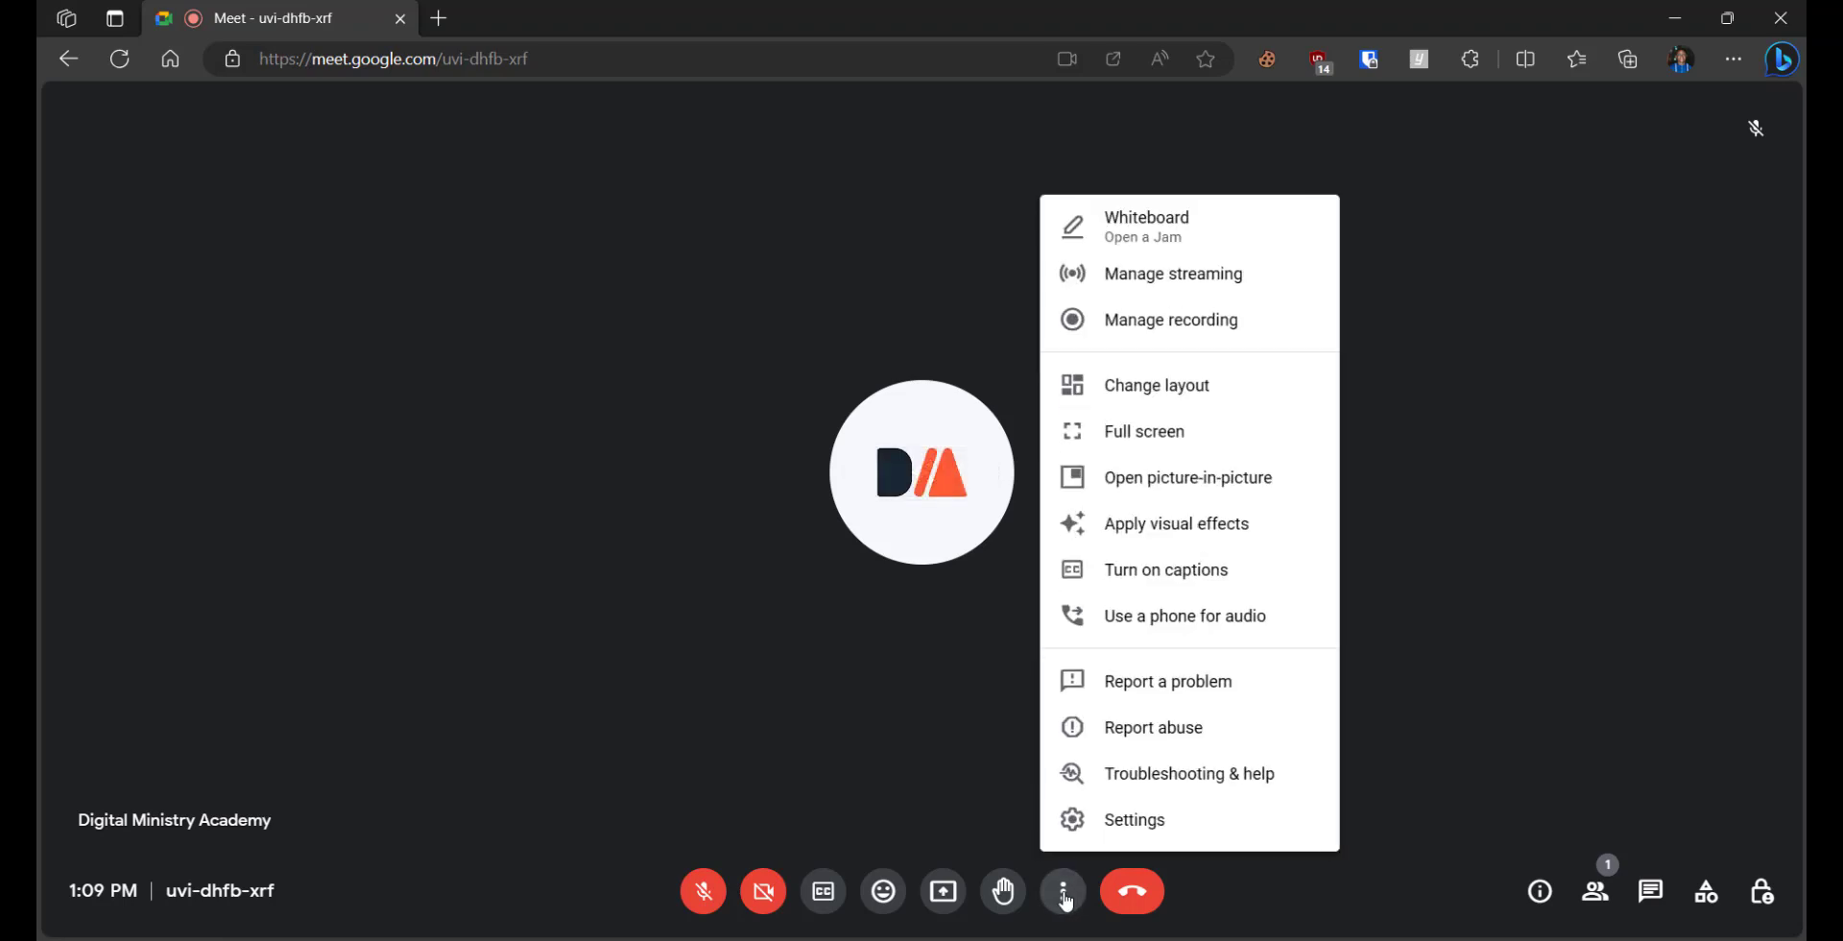
left_click(1706, 898)
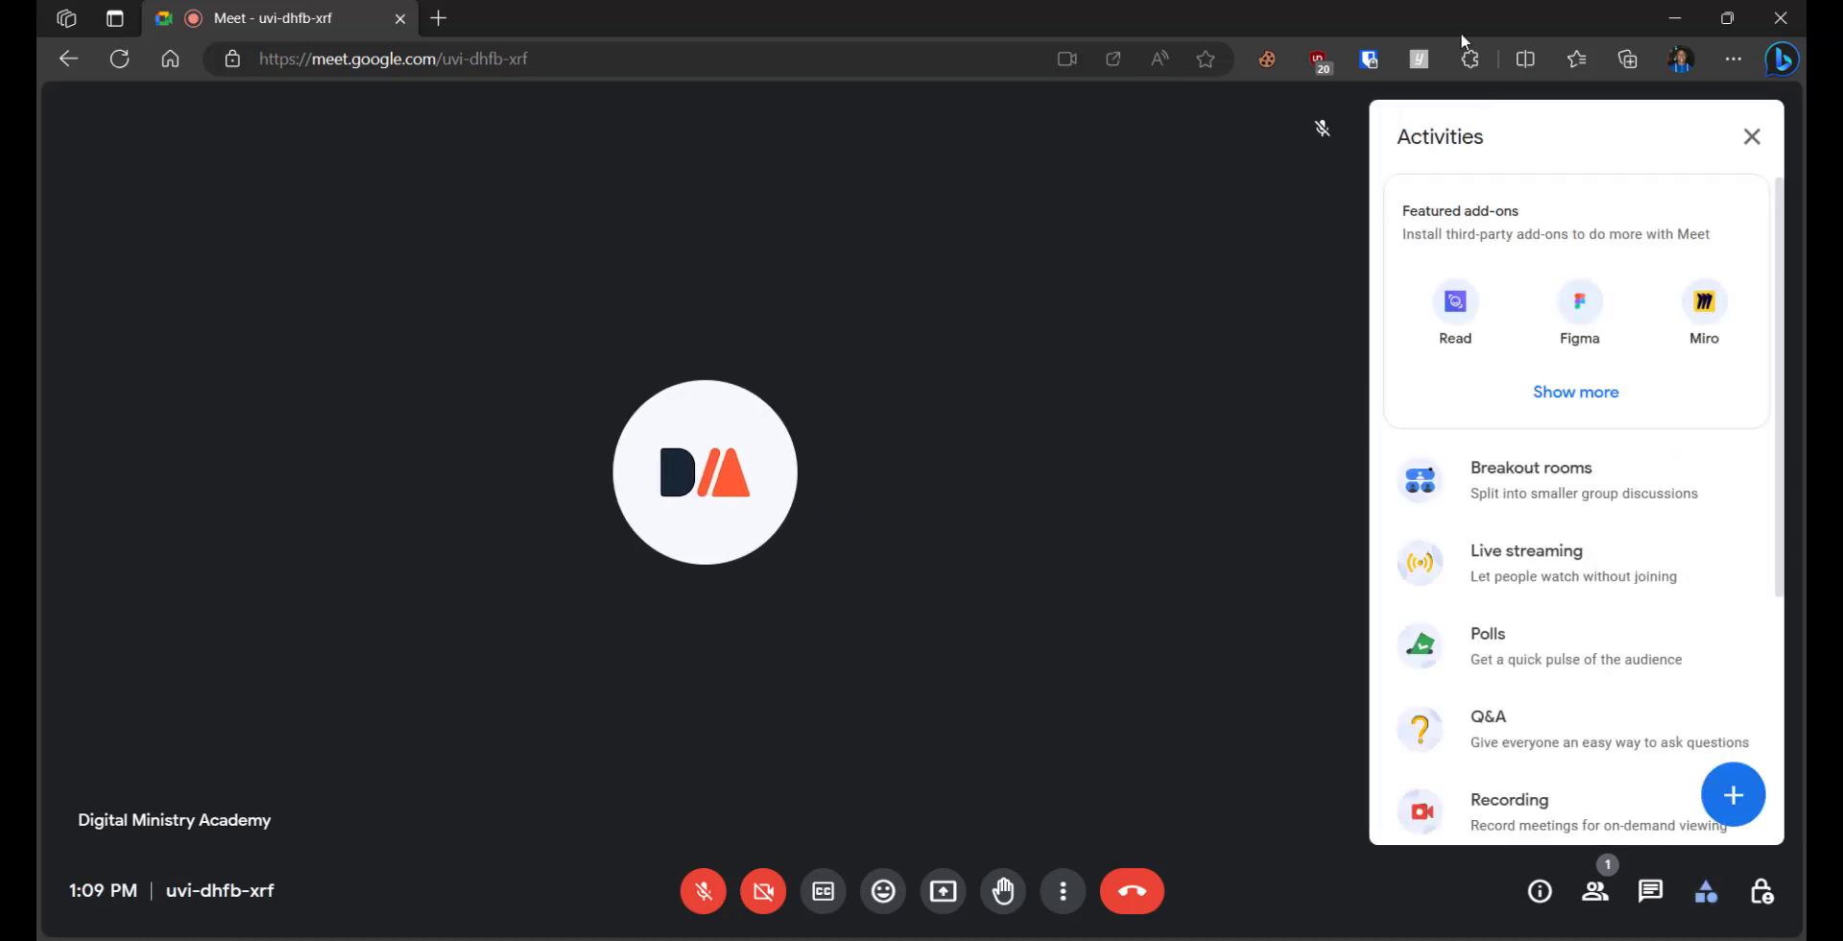
left_click(1701, 711)
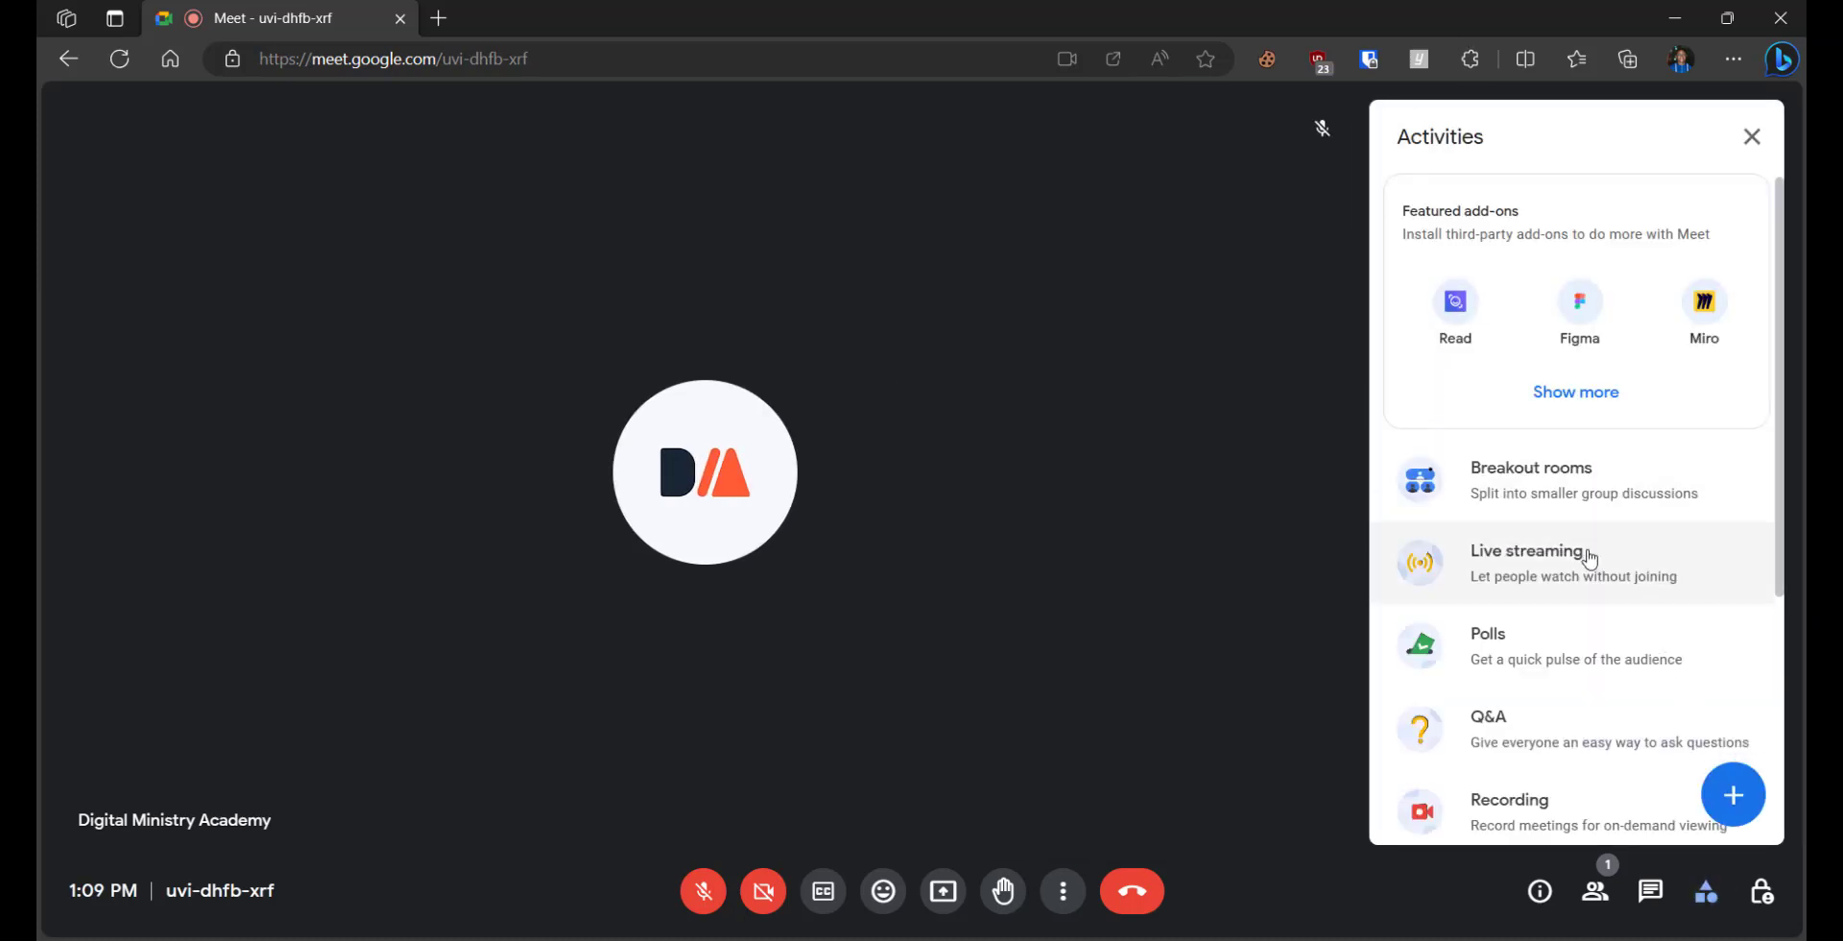
scroll(1565, 552, "down", 3)
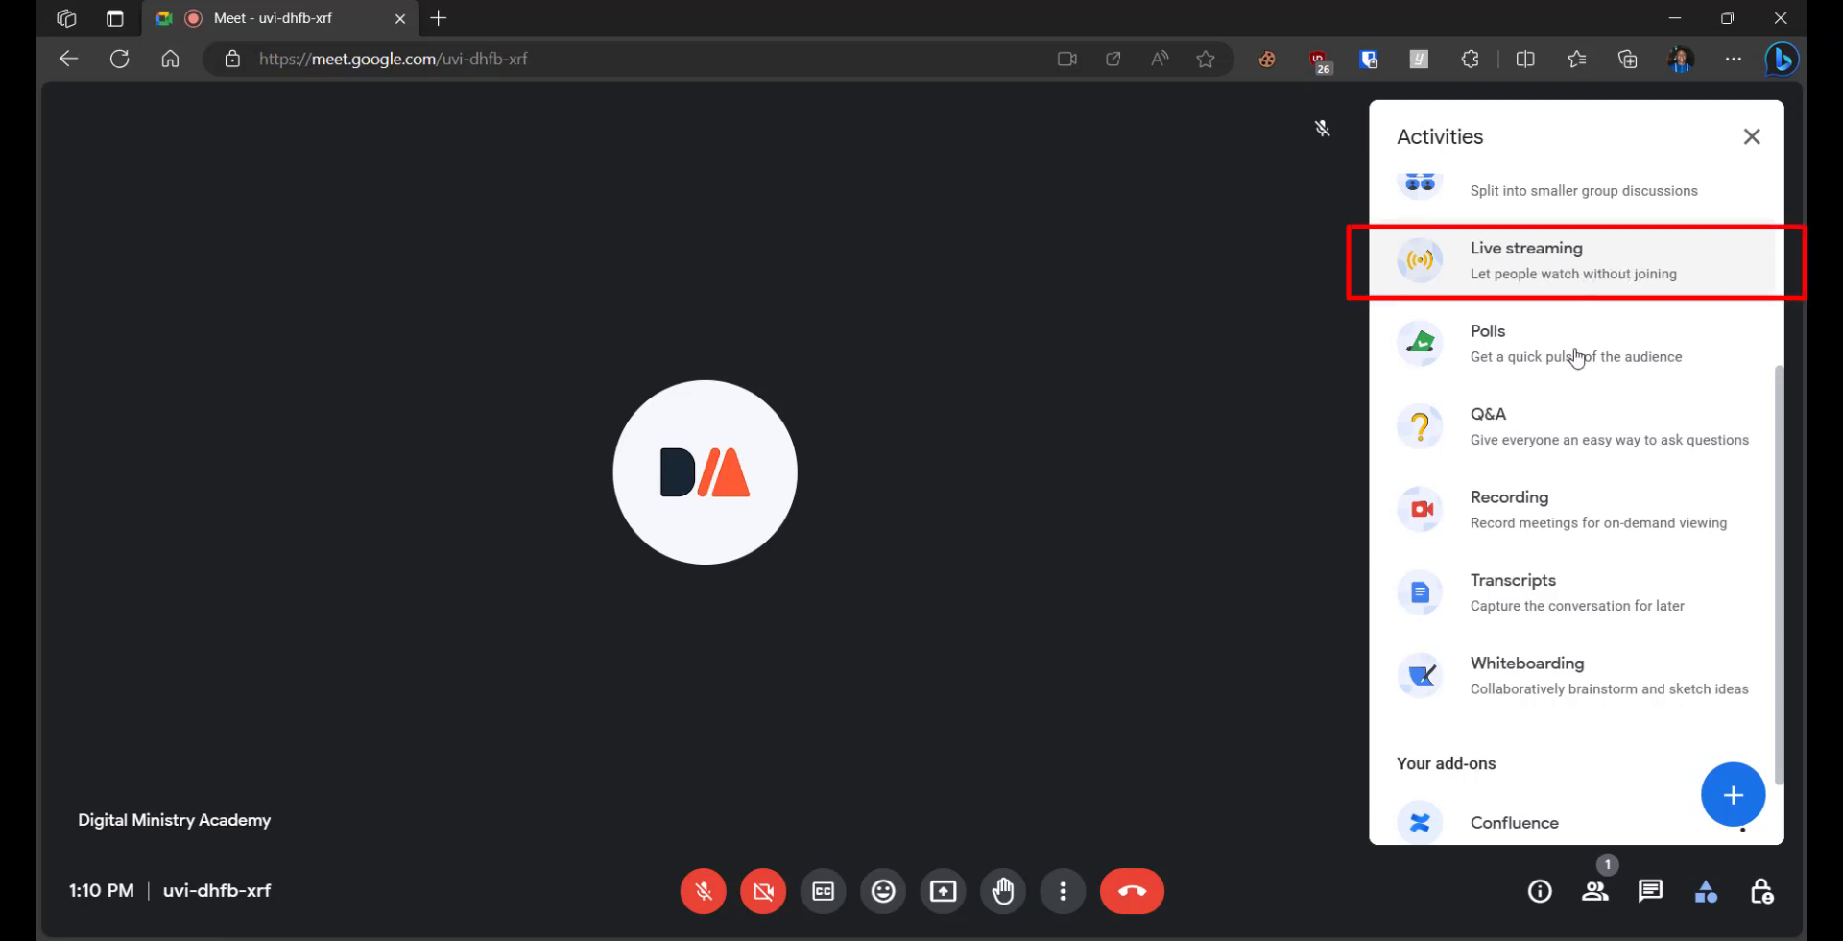
left_click(1594, 271)
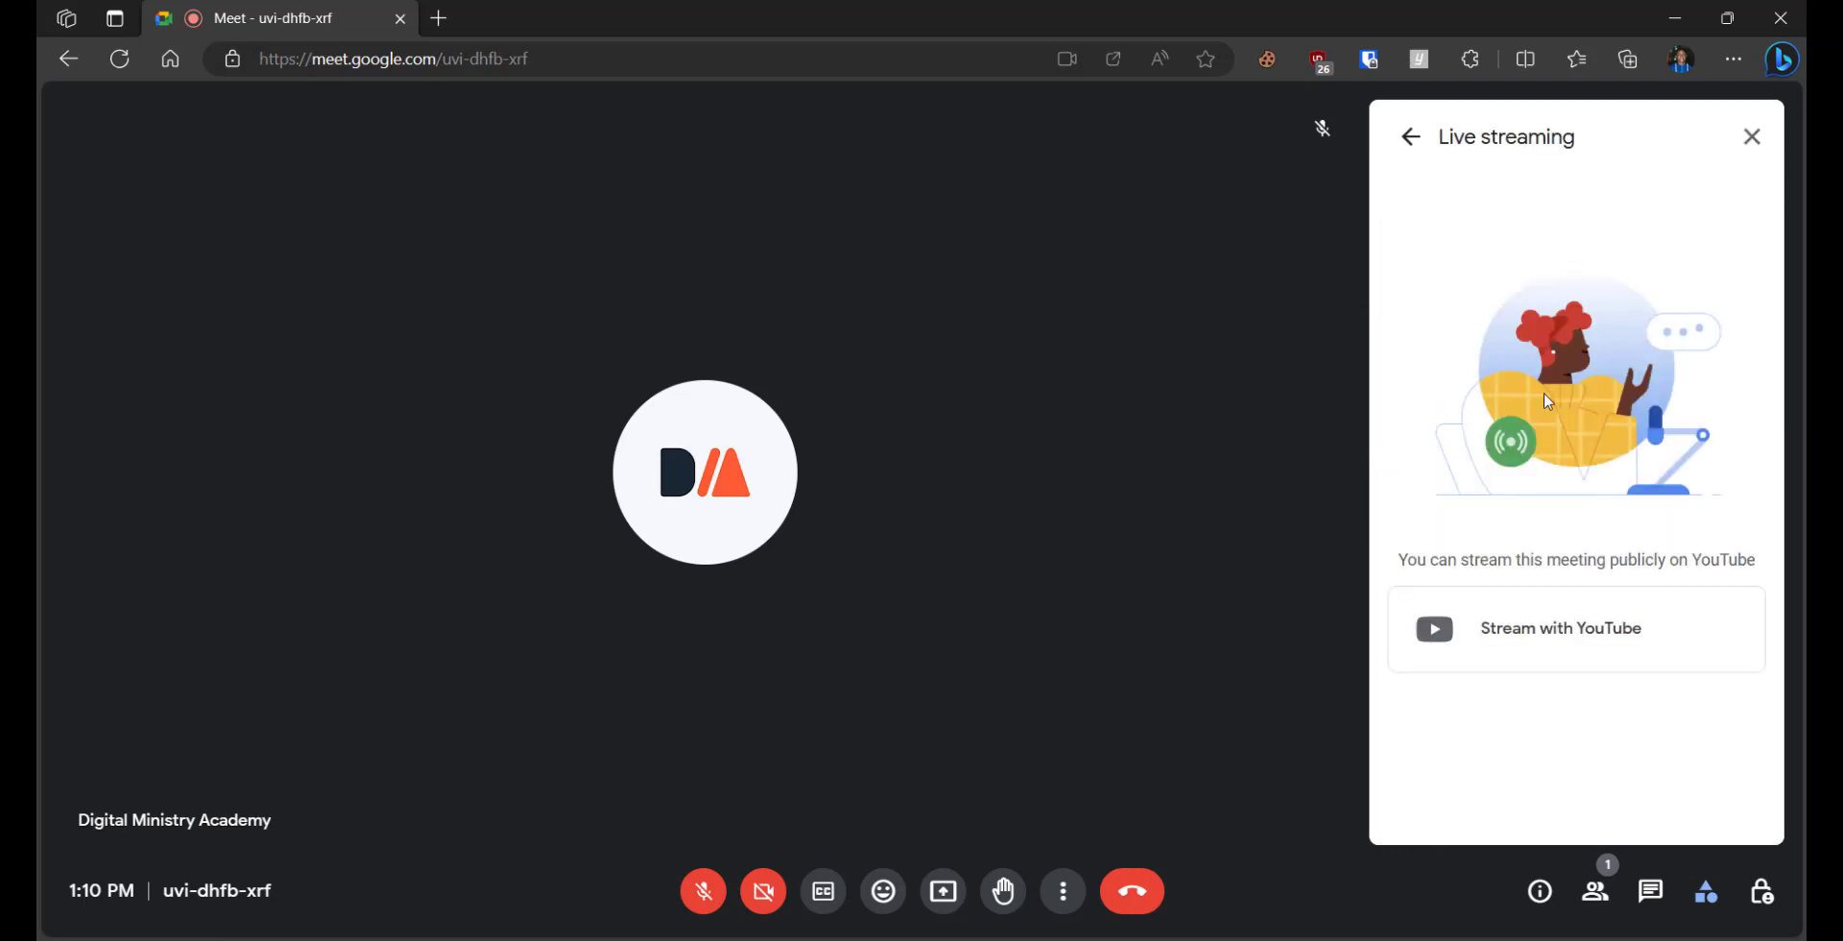
- Choose YouTube as the streaming destination and bring up its channel list
left_click(1604, 634)
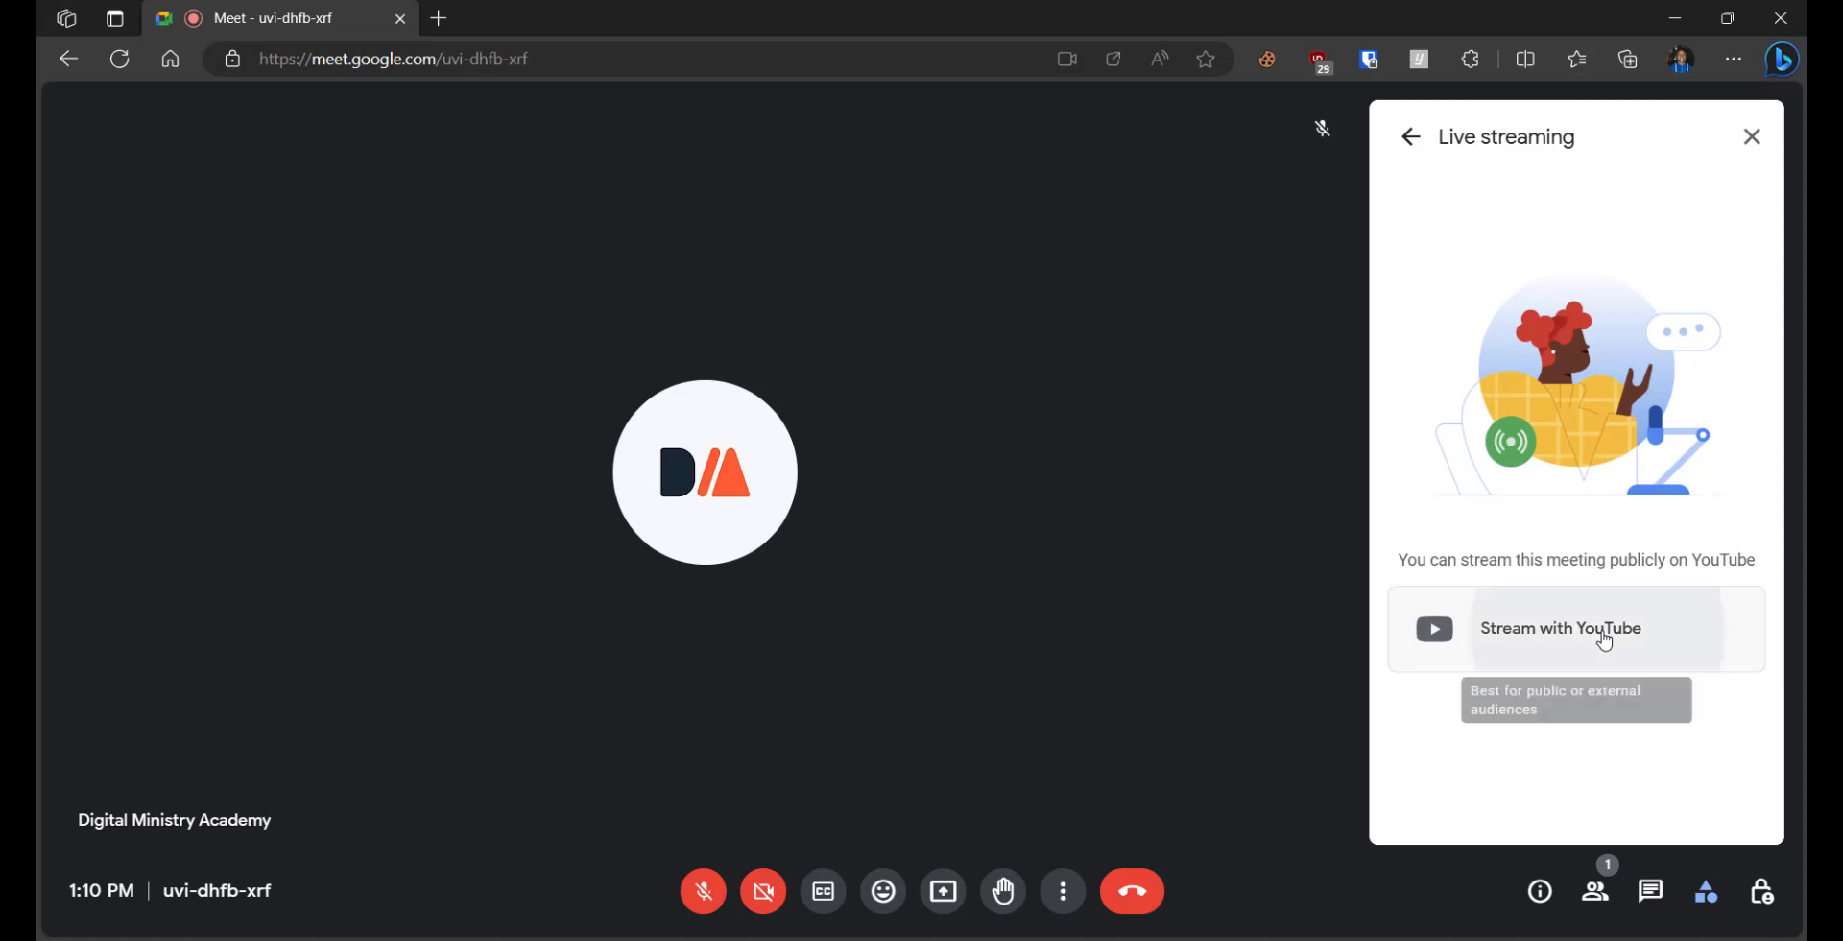
left_click(1545, 273)
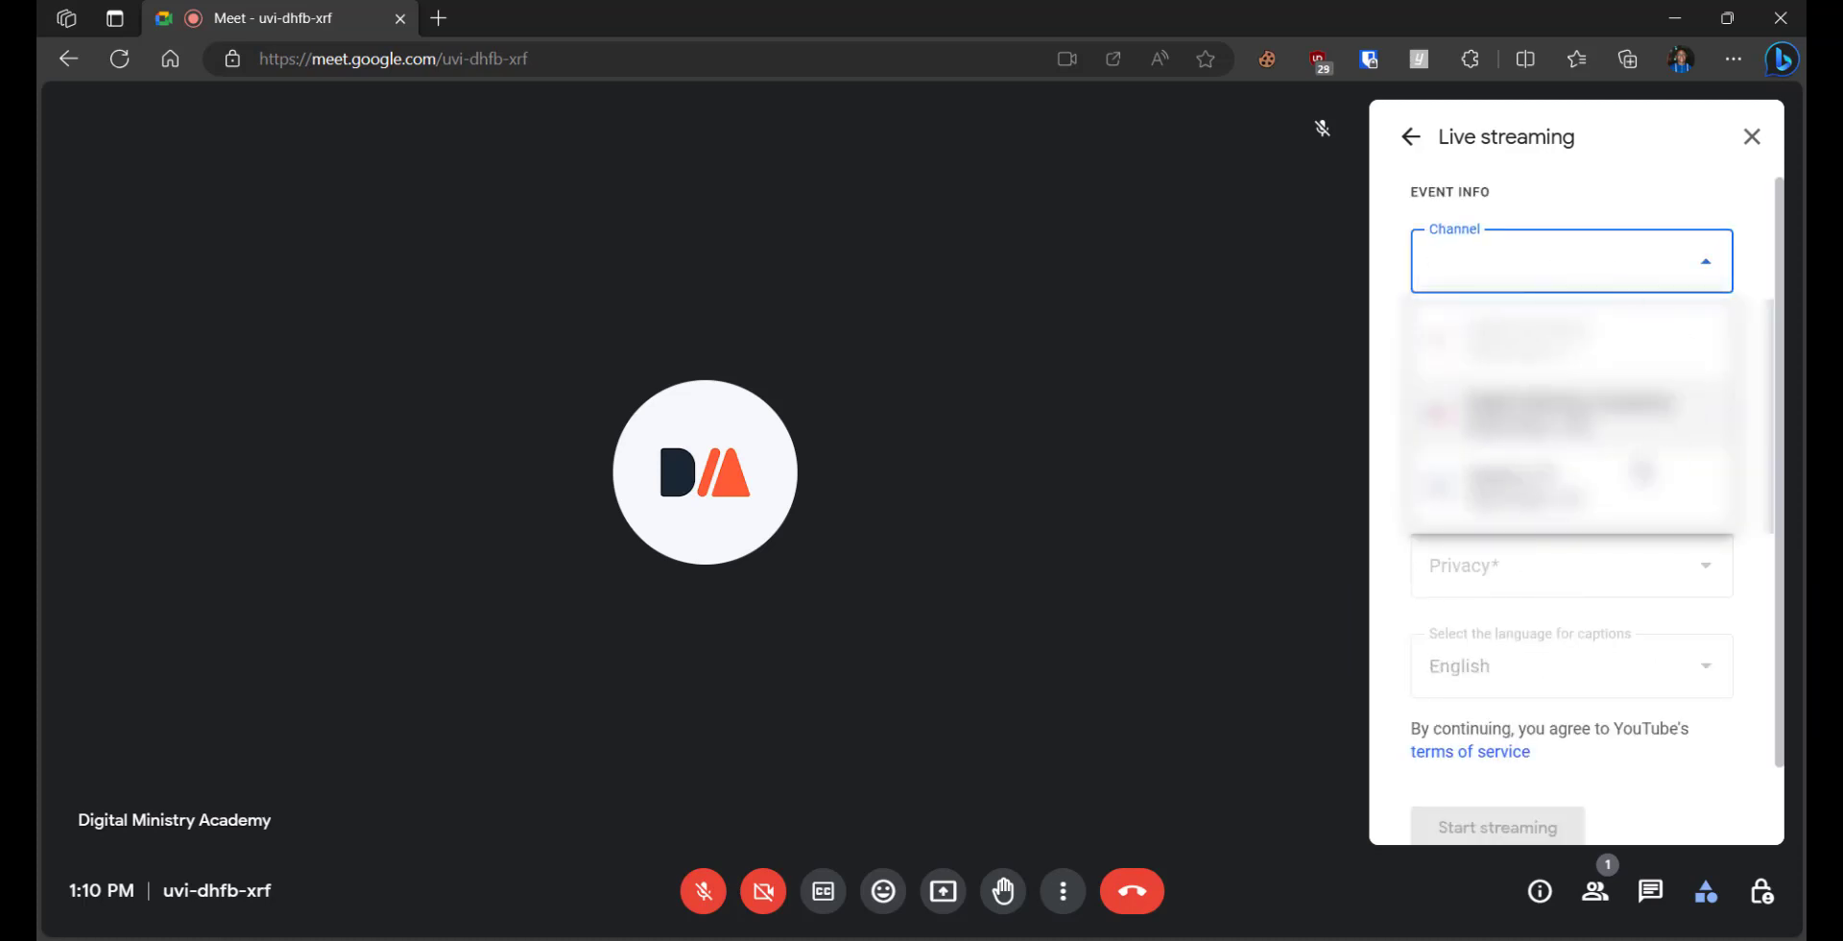
left_click(1609, 630)
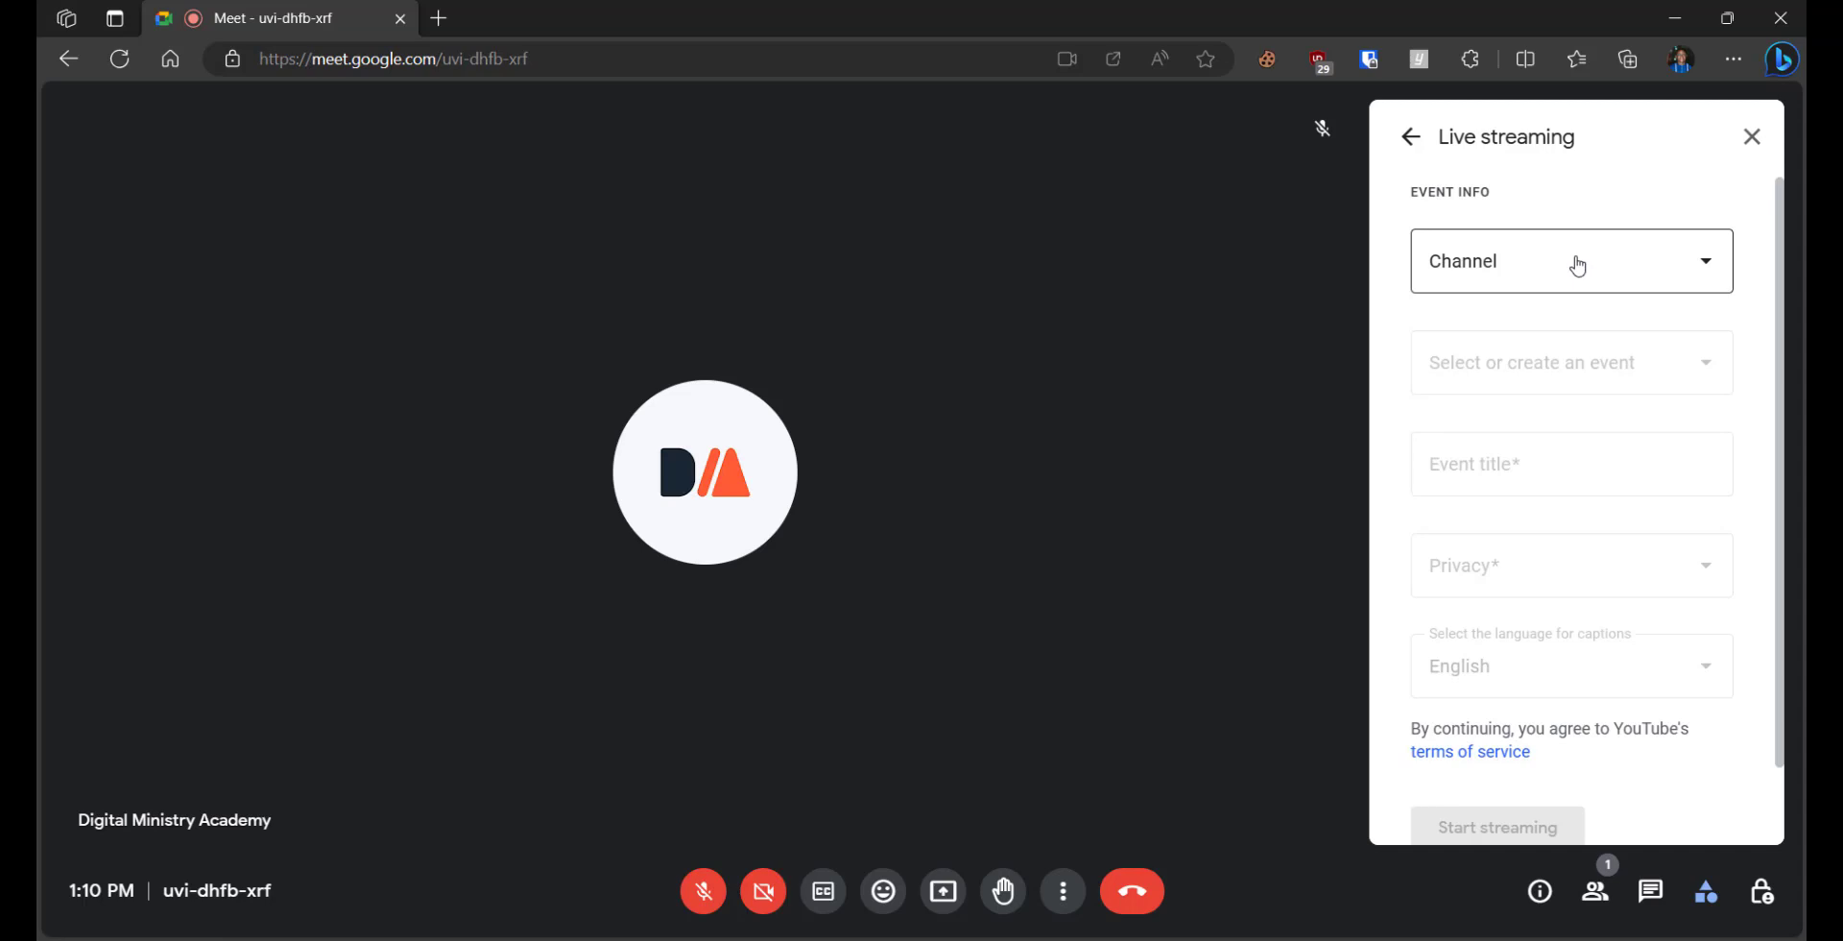
left_click(1578, 265)
- Select the Digital Ministry Academy channel and create a new event for the stream
left_click(1579, 303)
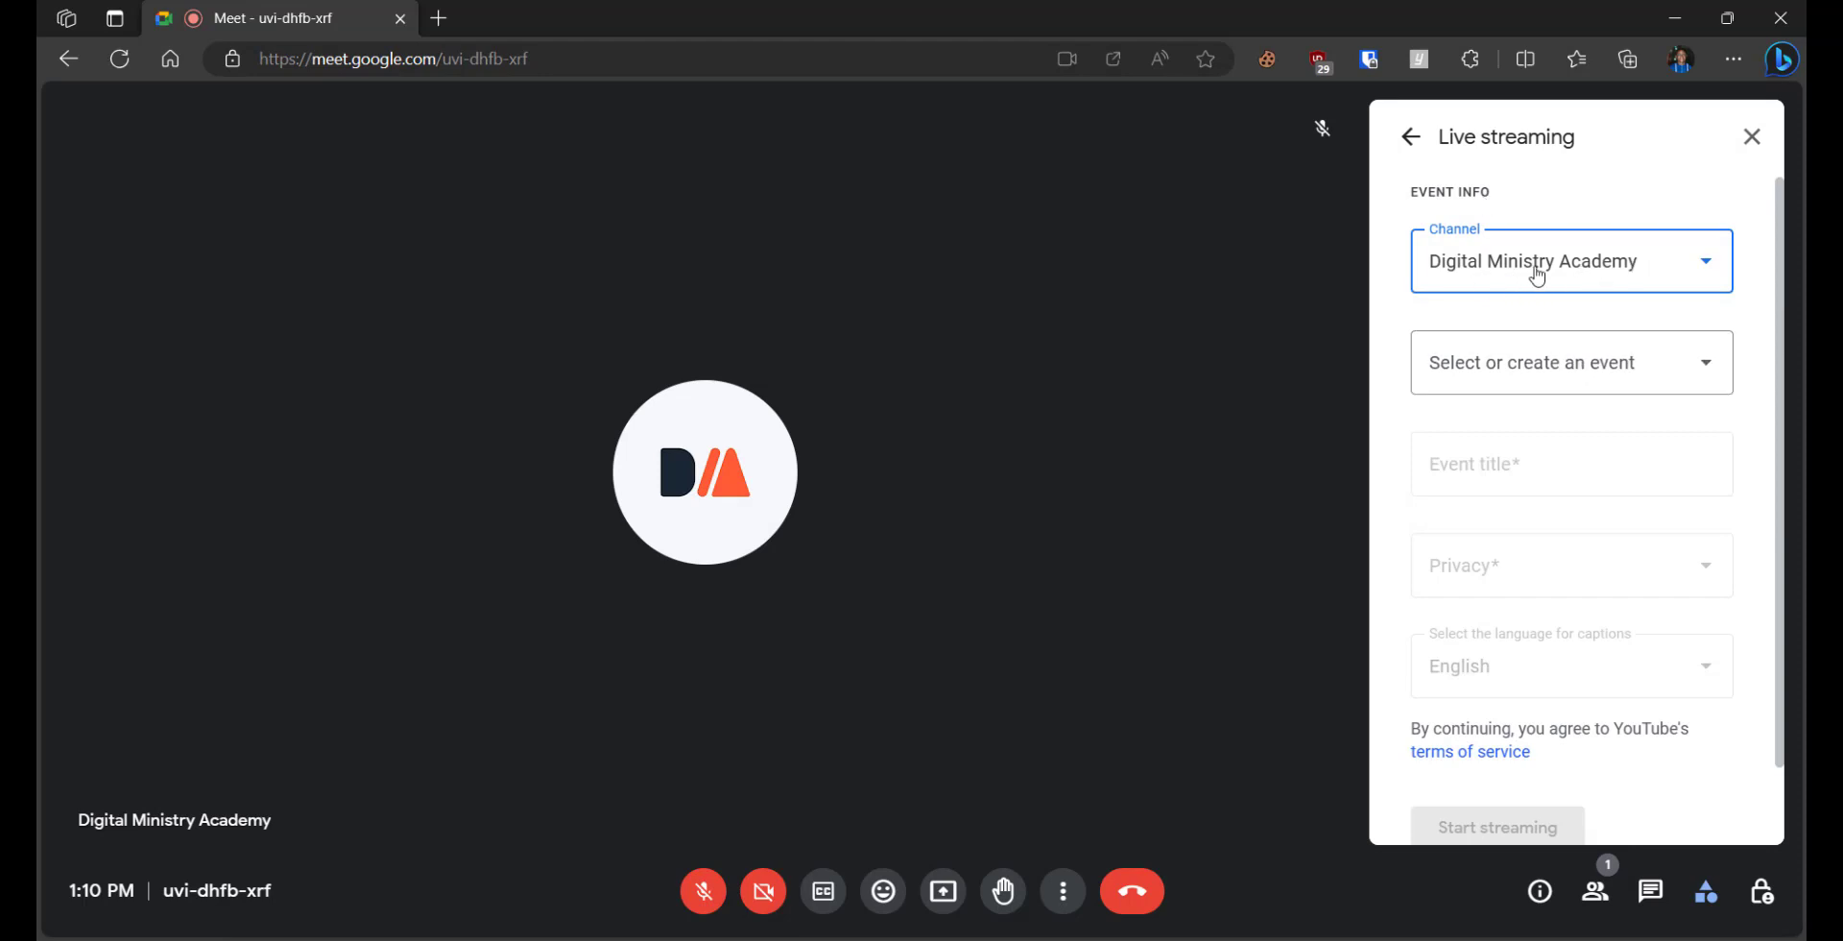
left_click(1520, 370)
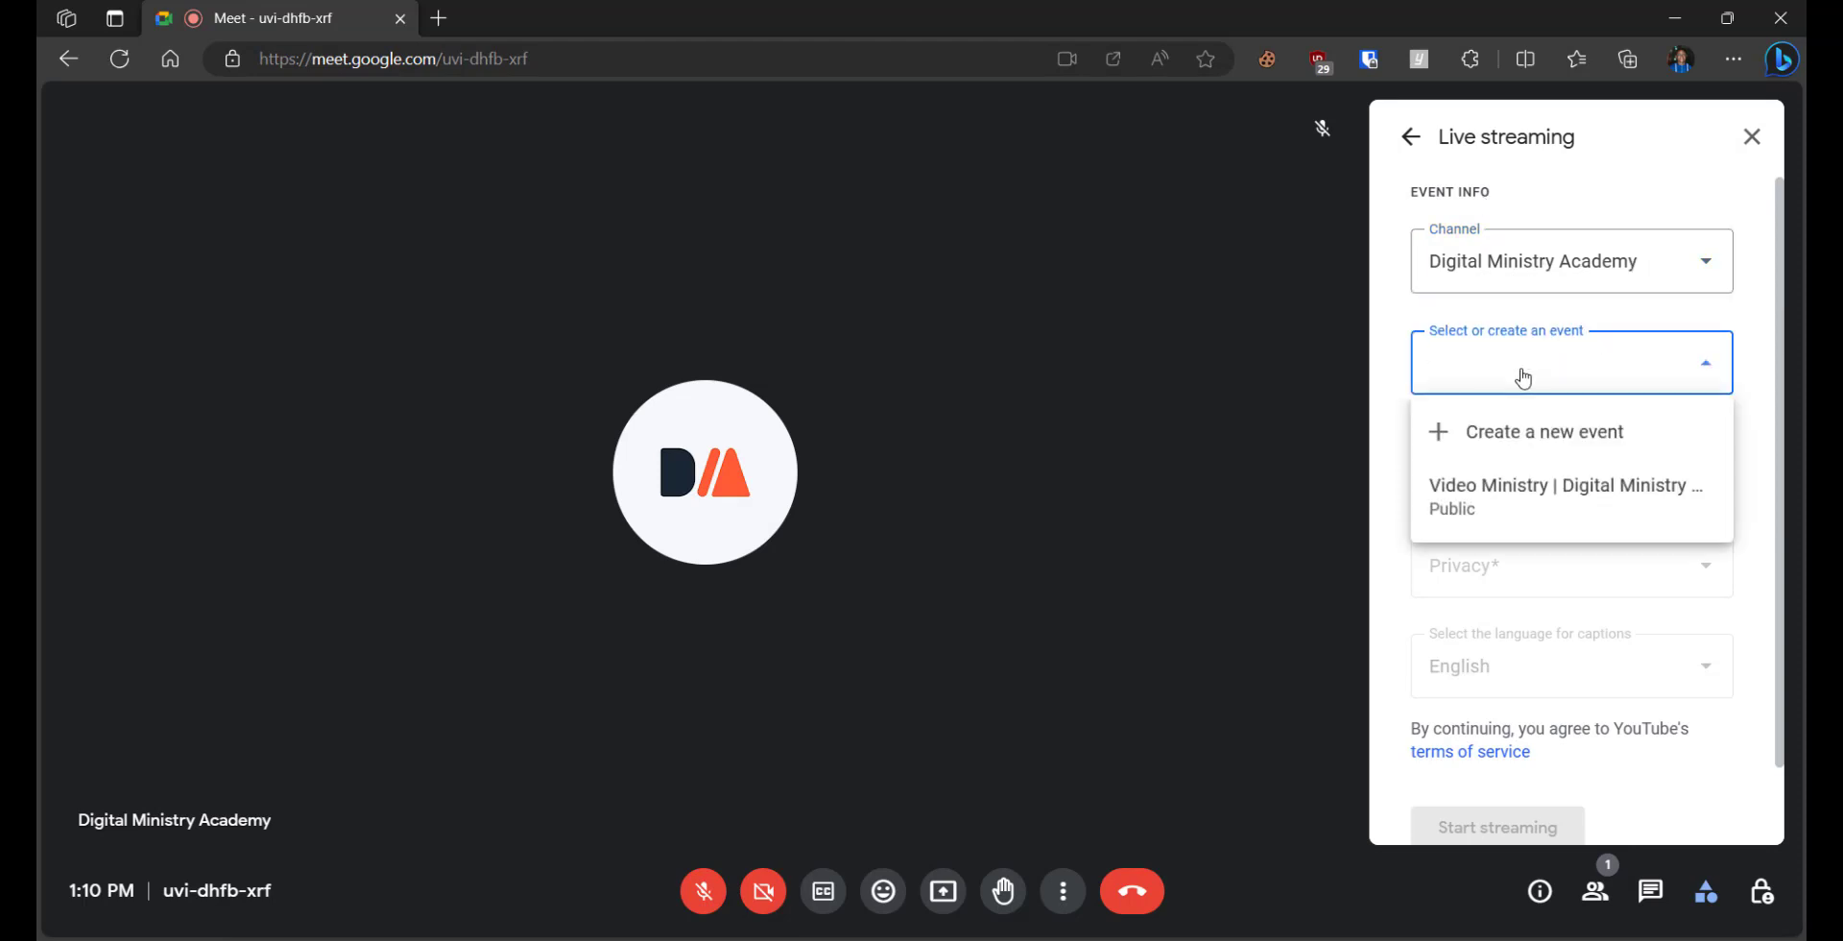
left_click(1525, 439)
- Title the event 'Testing Live Streaming' and set its privacy to Unlisted
left_click(1559, 462)
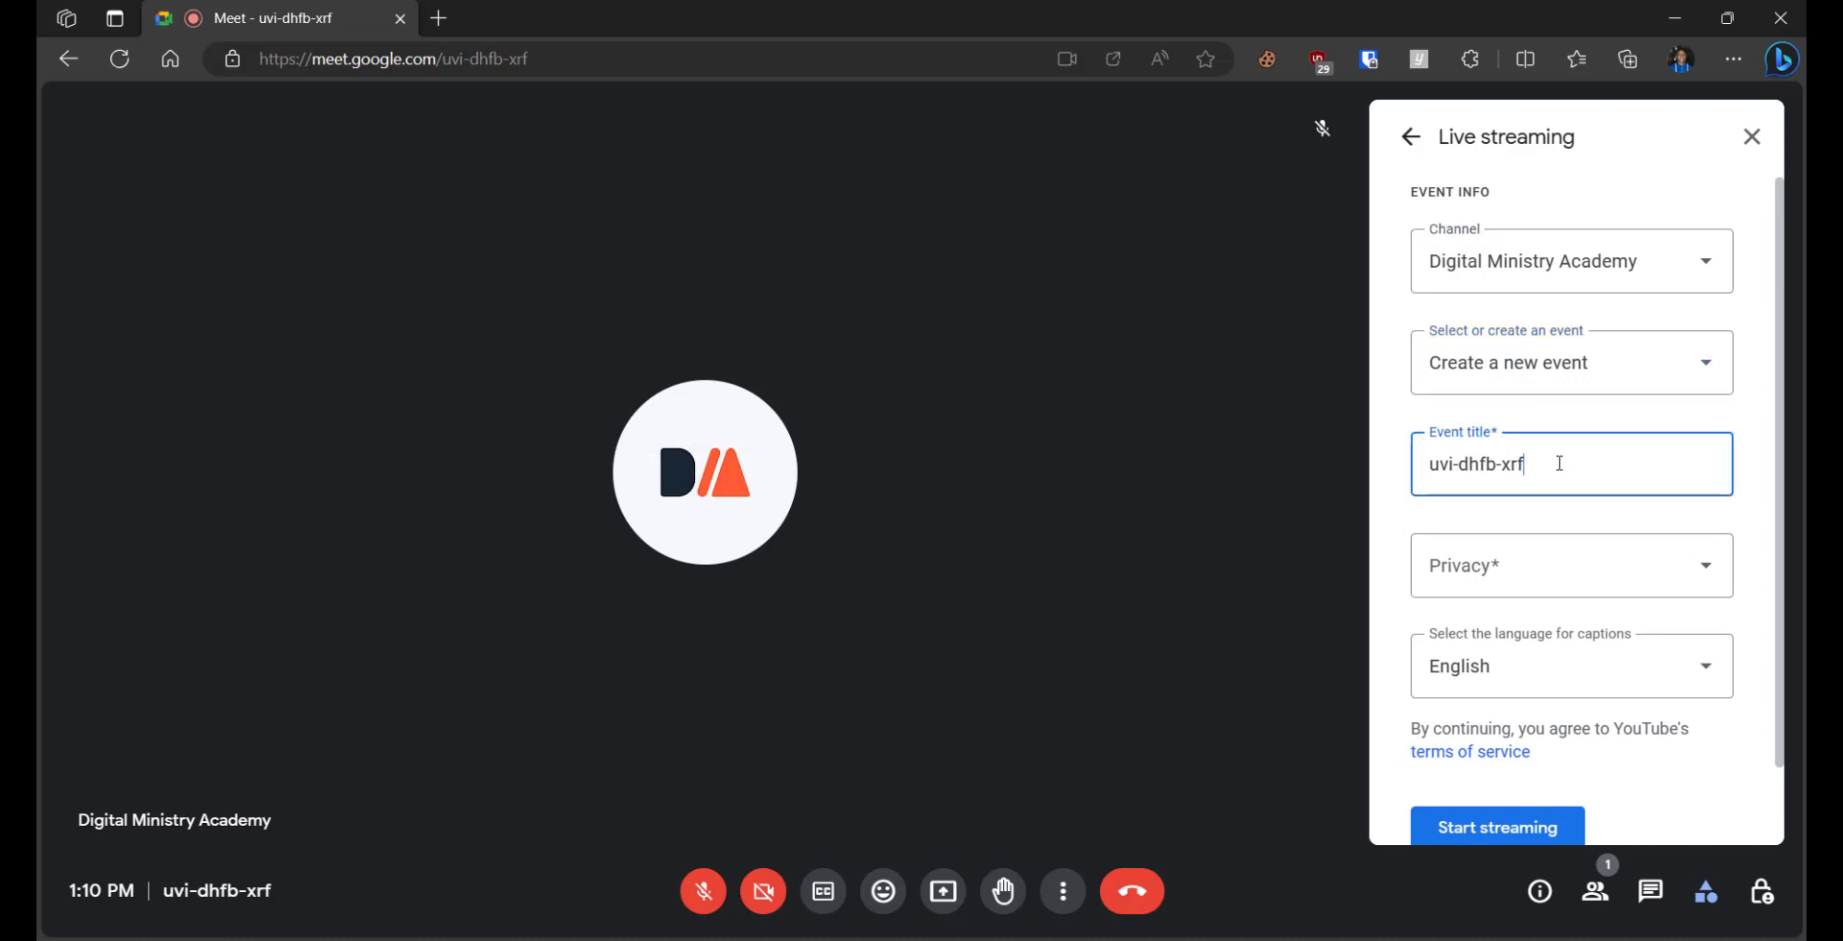
left_click_drag(1633, 460, 1411, 458)
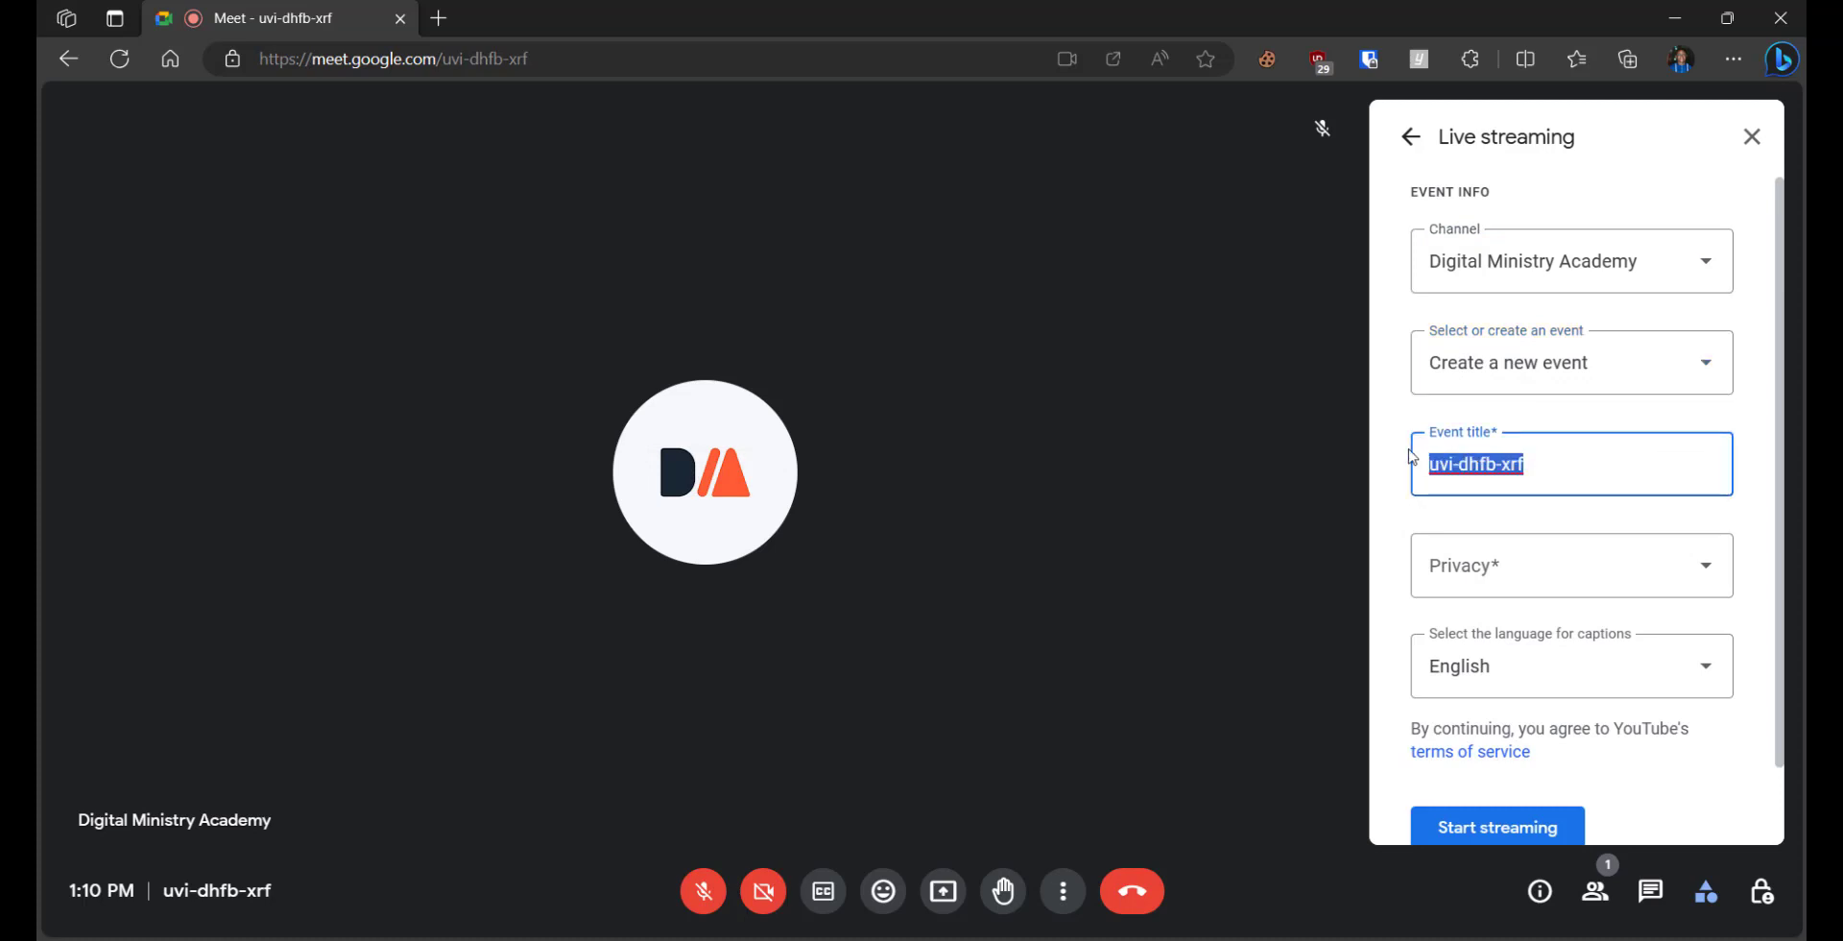
type("Te")
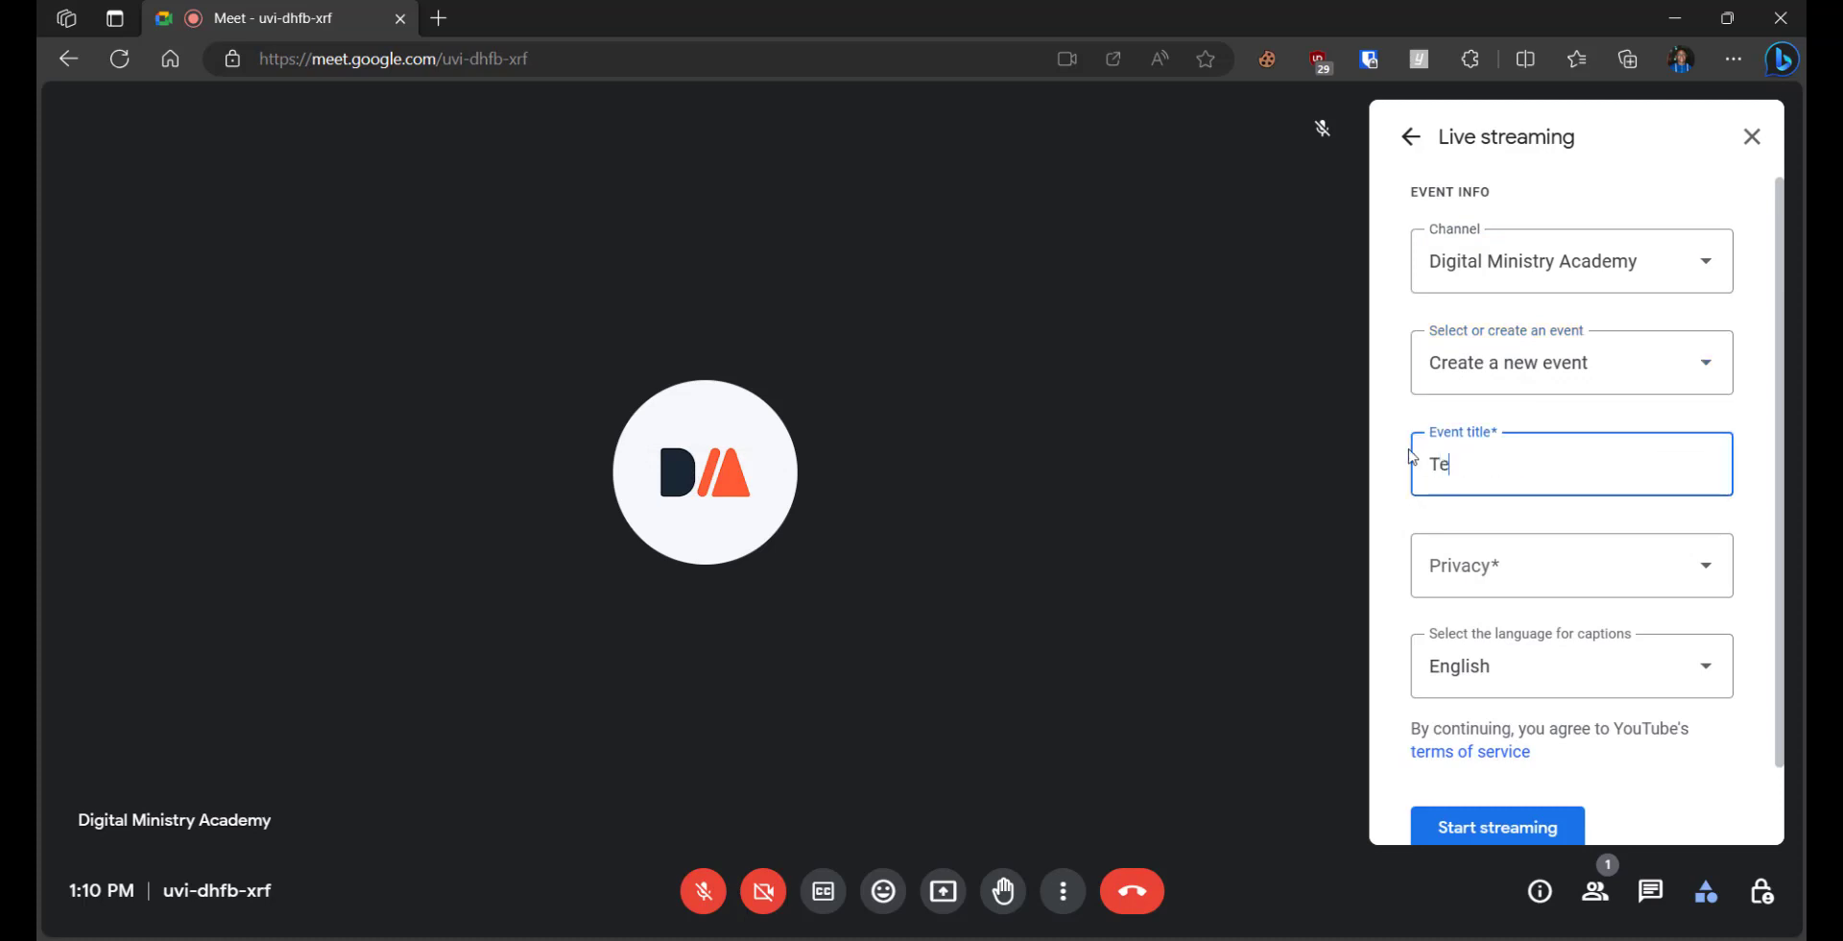
type("sting Live St")
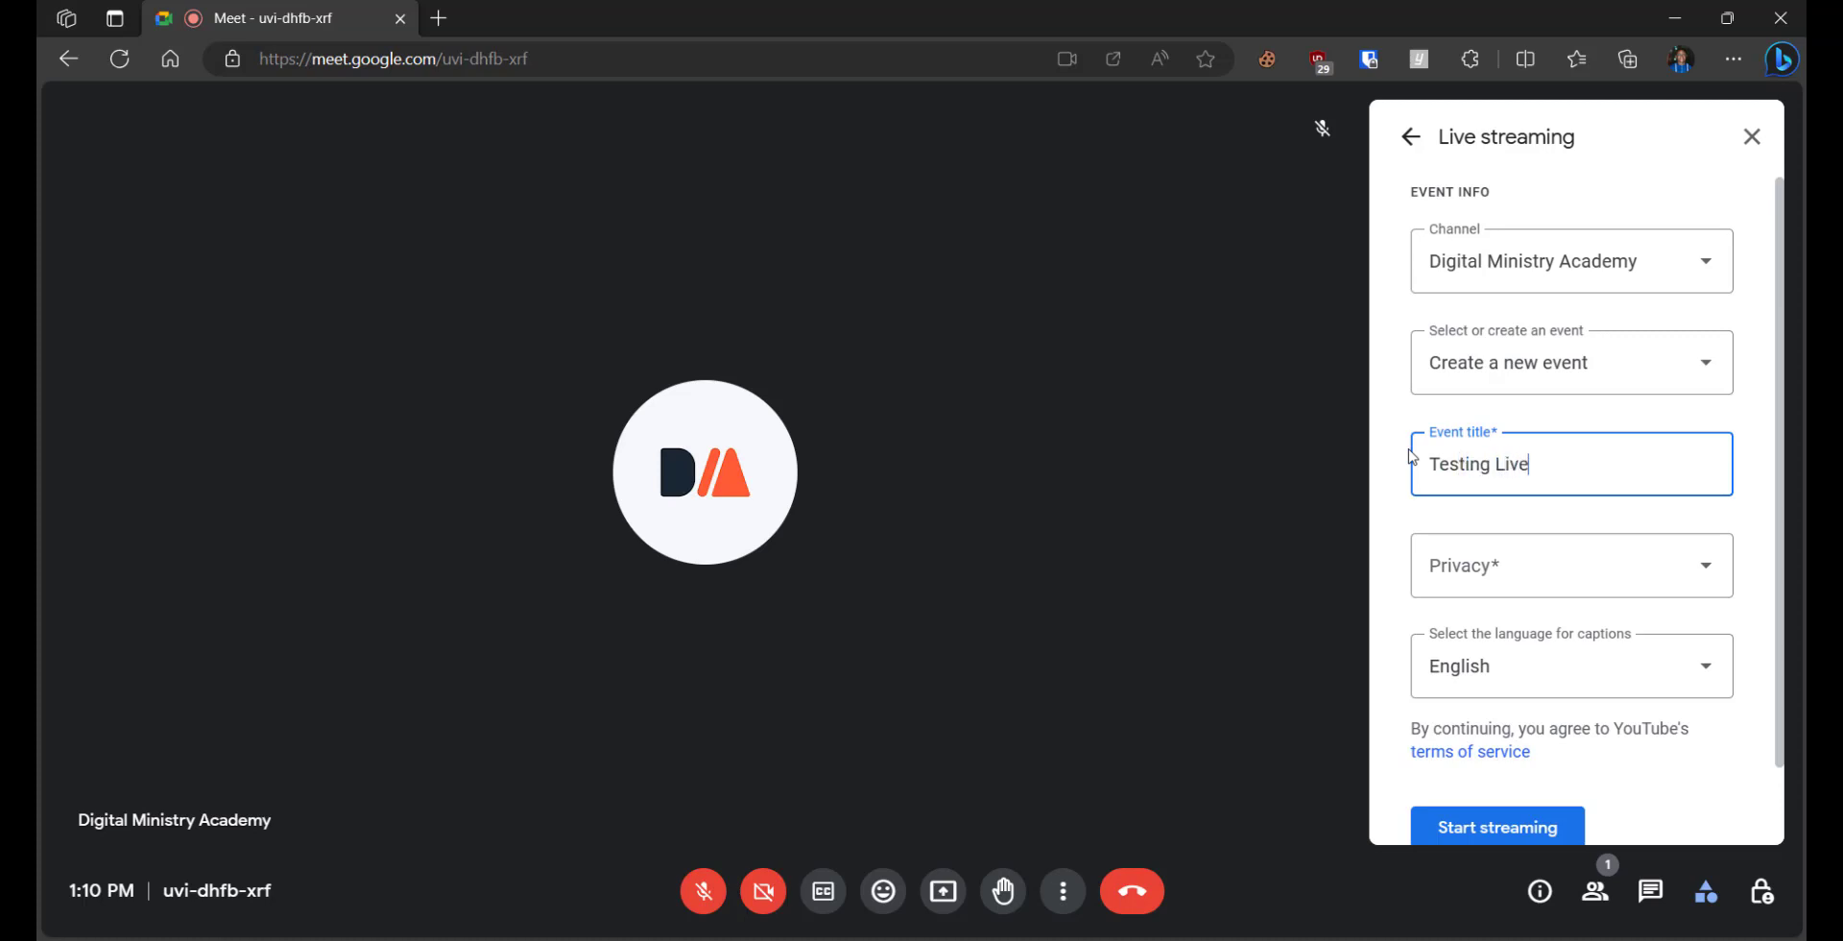
type("ming")
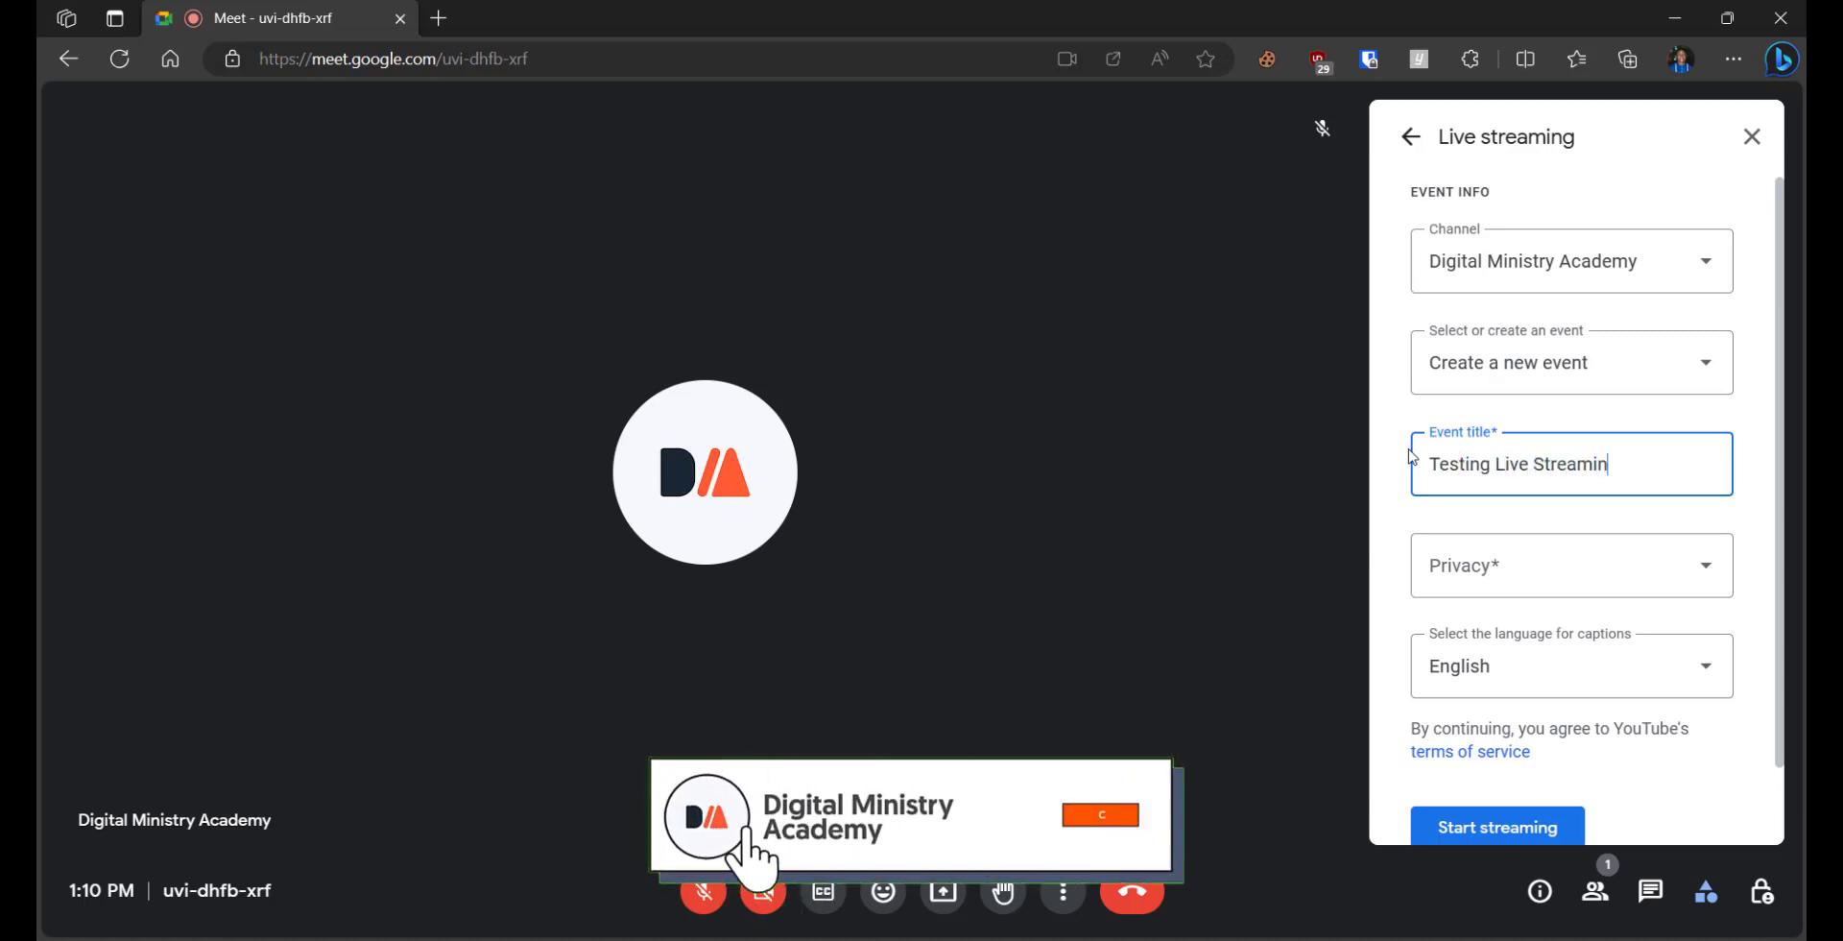
left_click(1523, 575)
left_click(1514, 758)
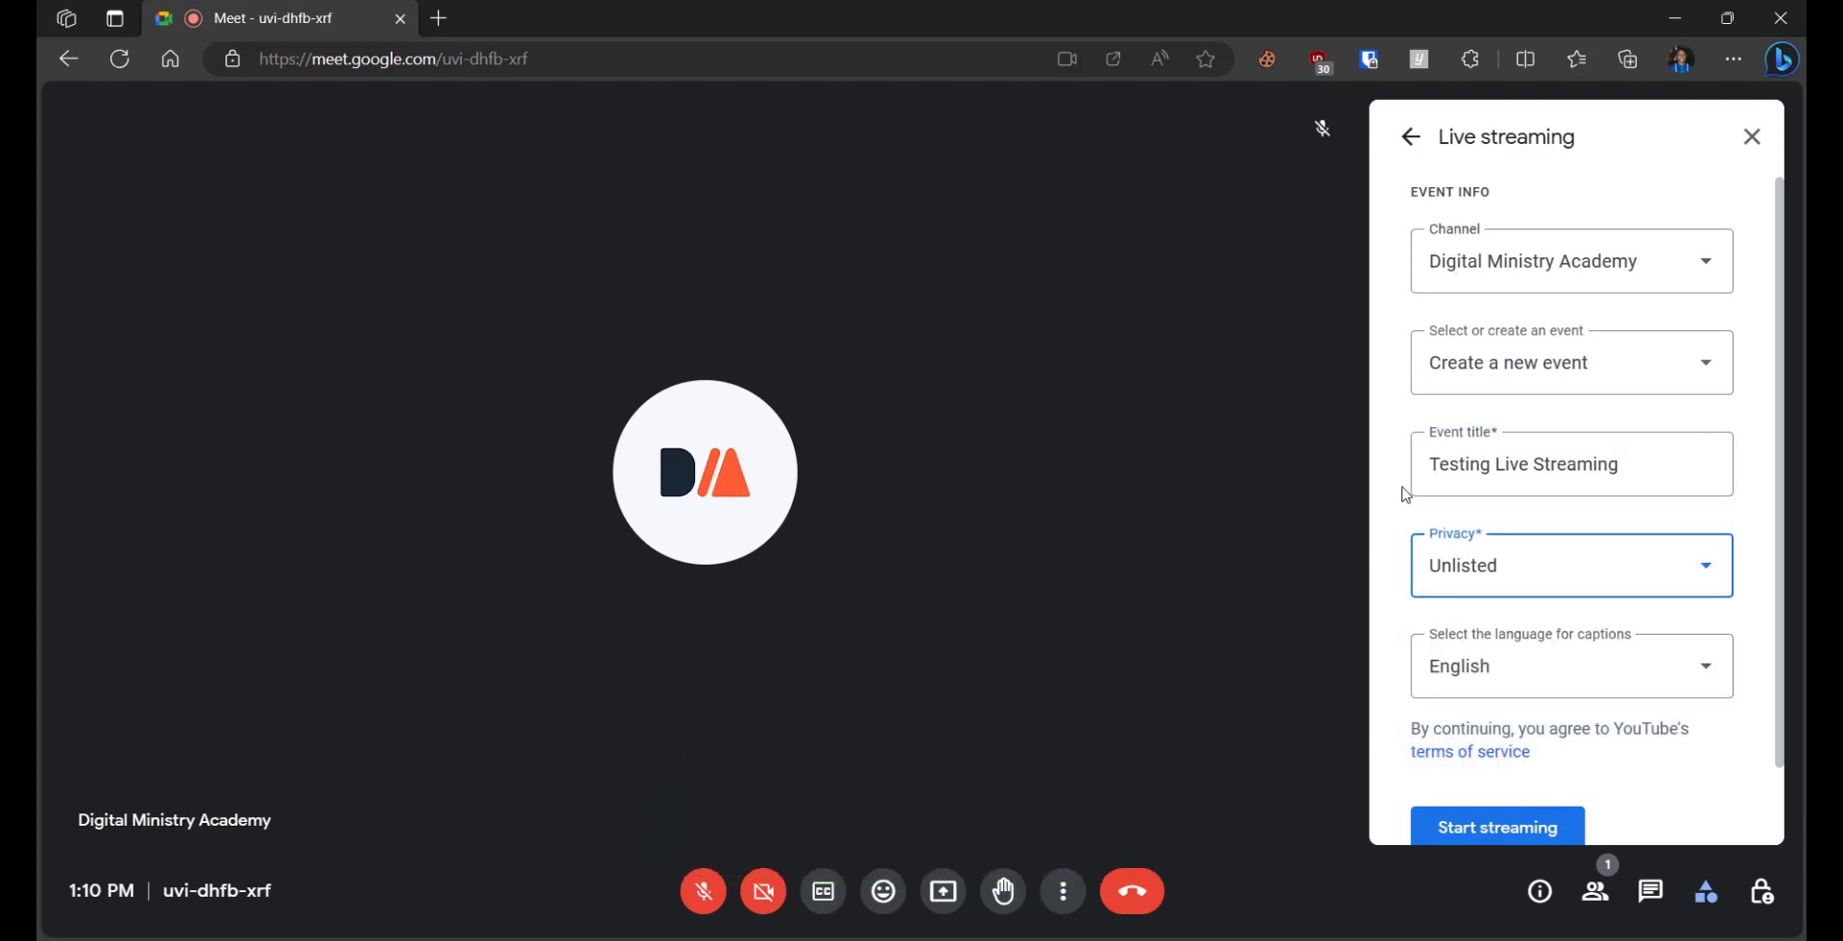
scroll(1509, 611, "down", 1)
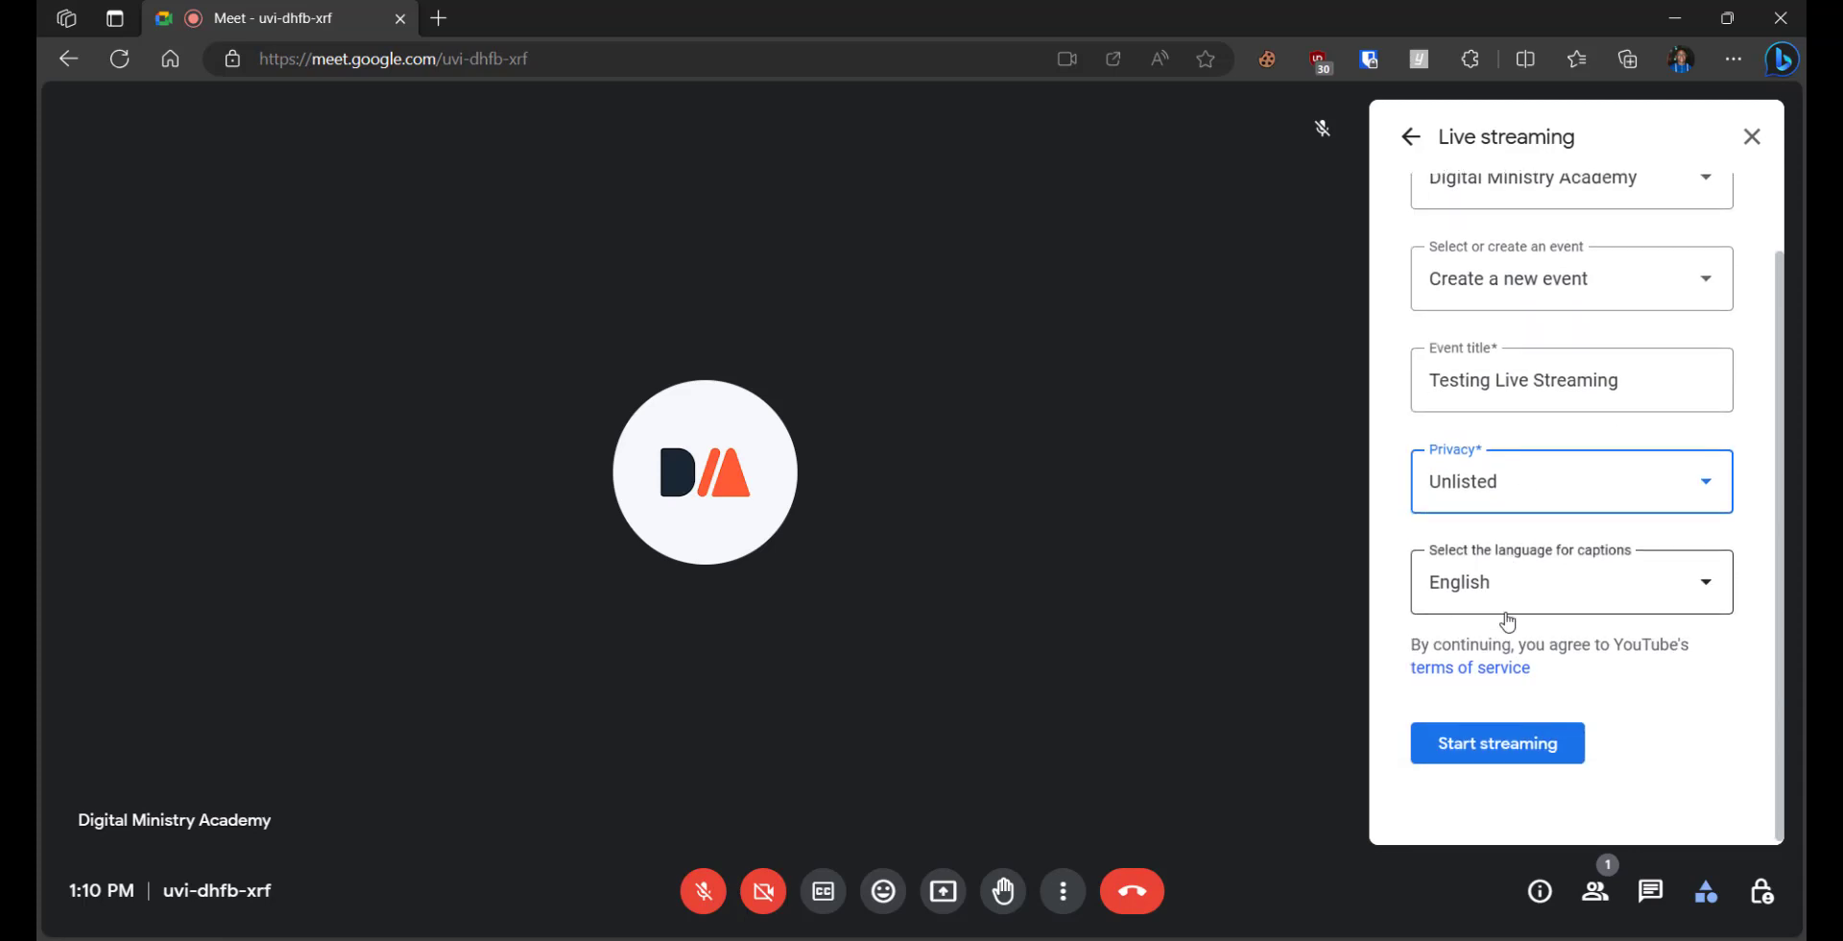
- Start the YouTube live stream, close the setup panel, and copy the stream link
left_click(1539, 747)
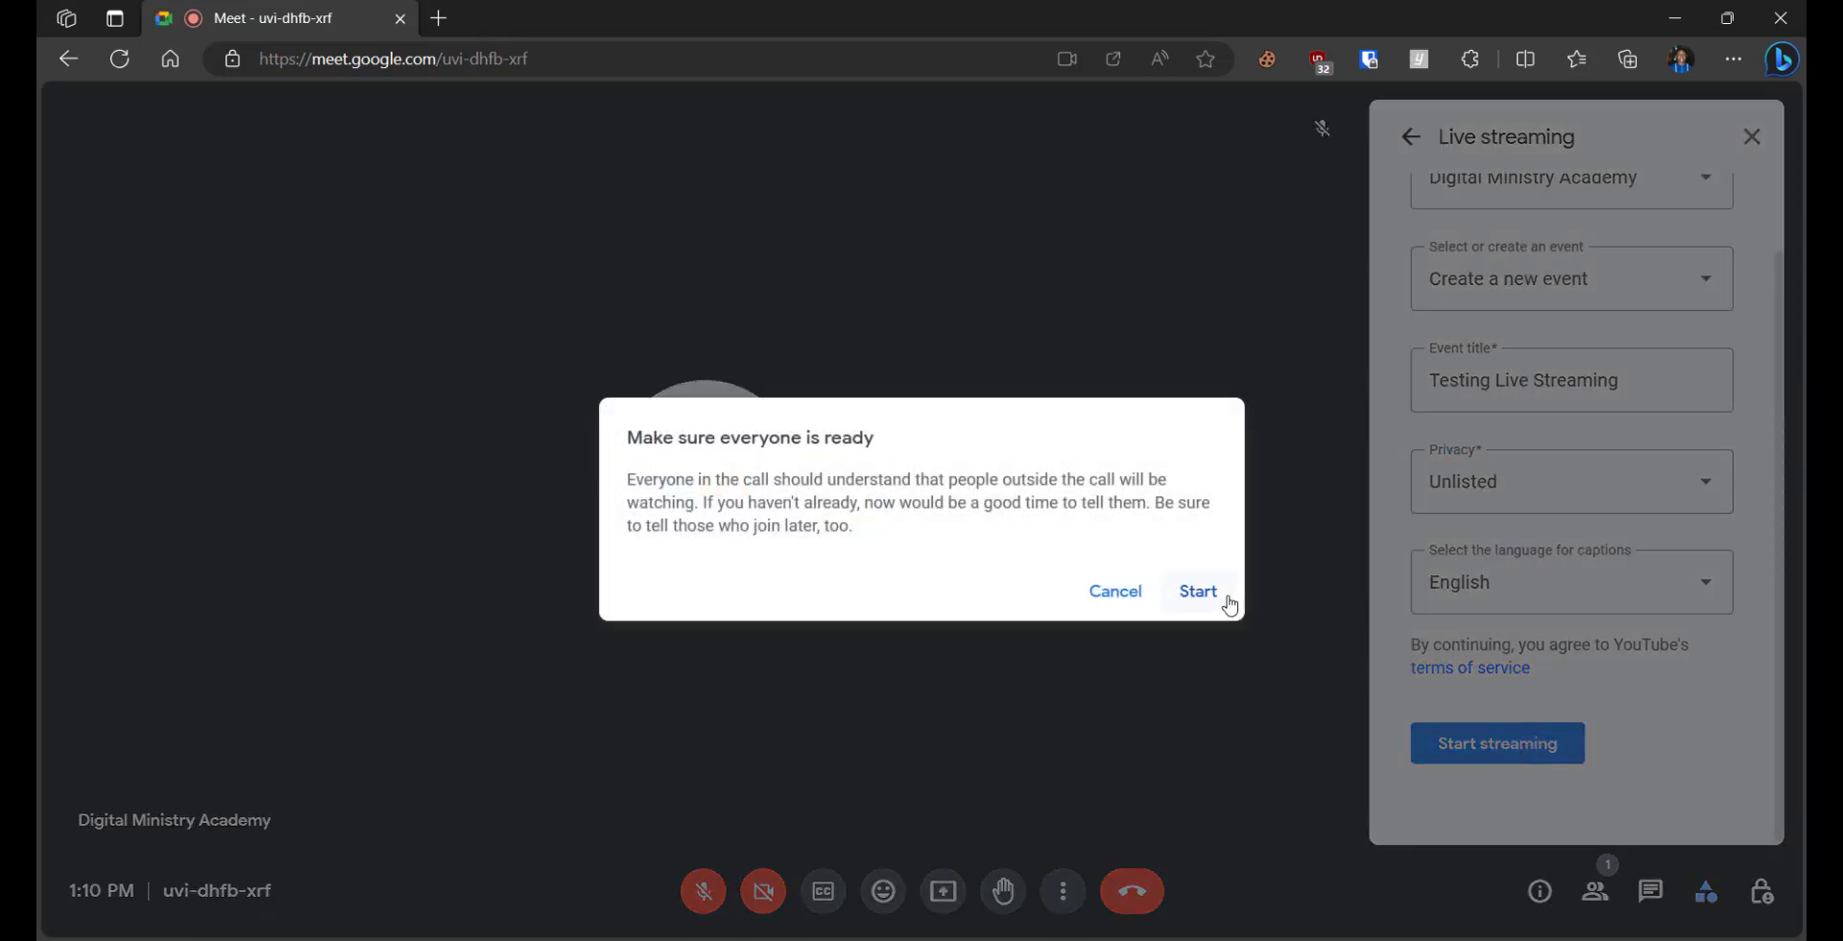
key("Return")
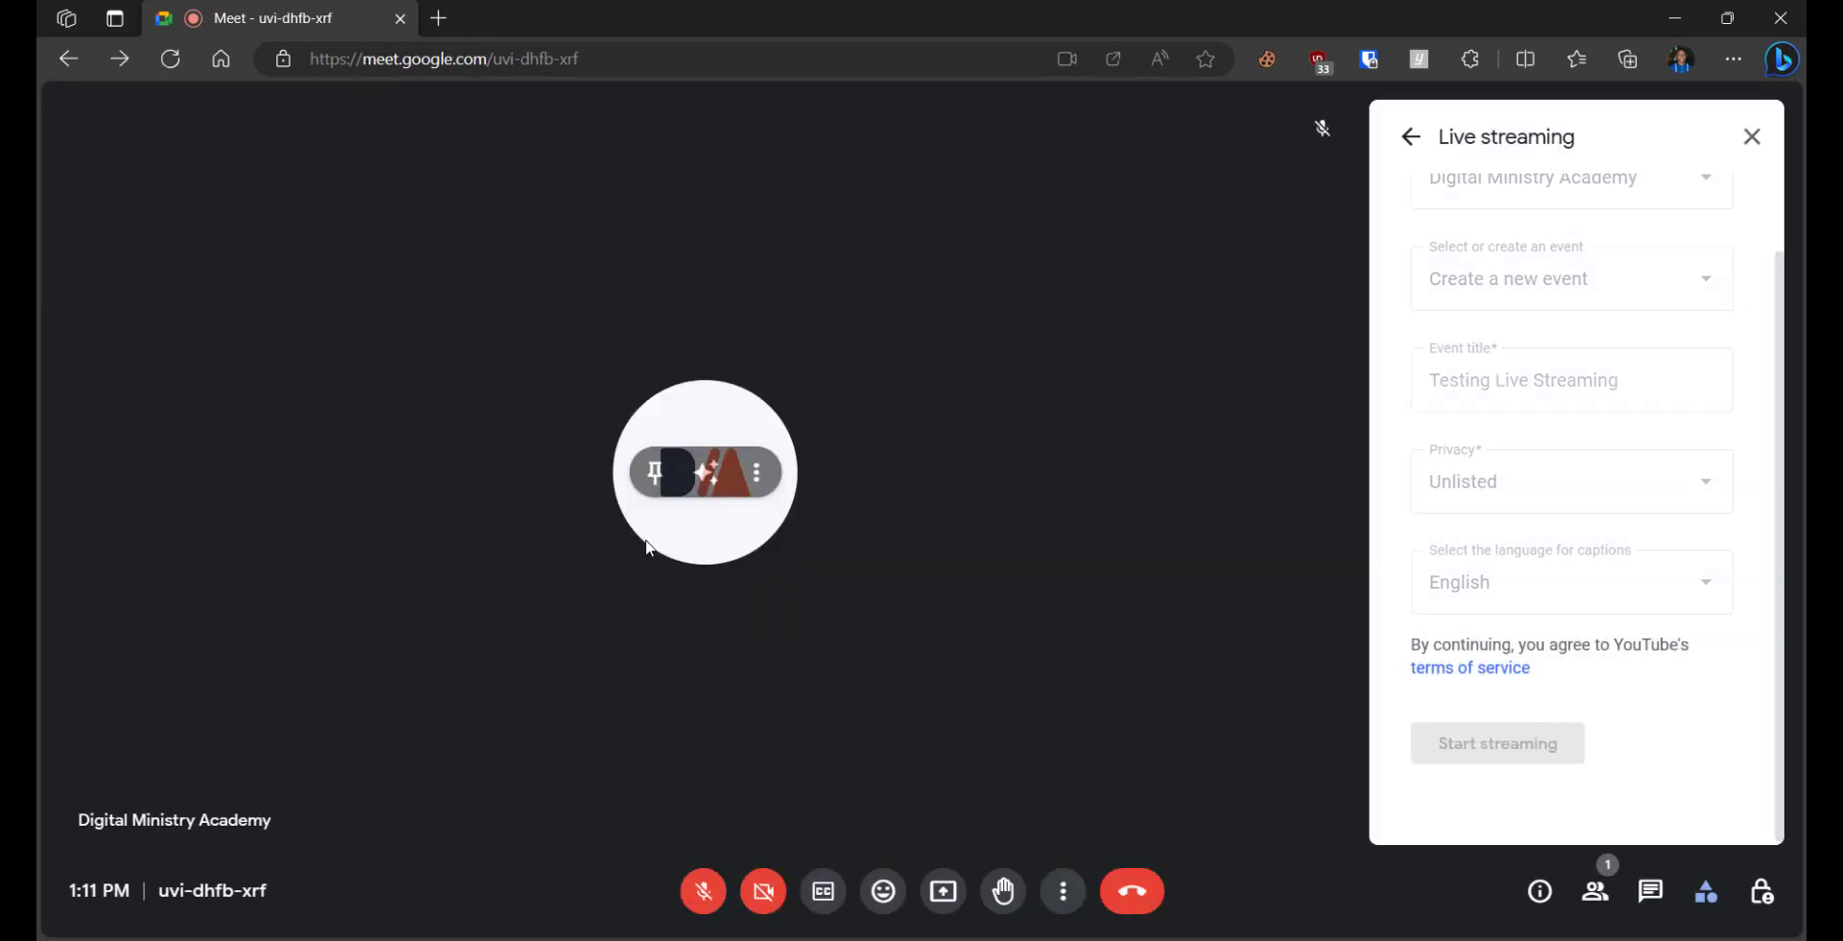
left_click(1752, 146)
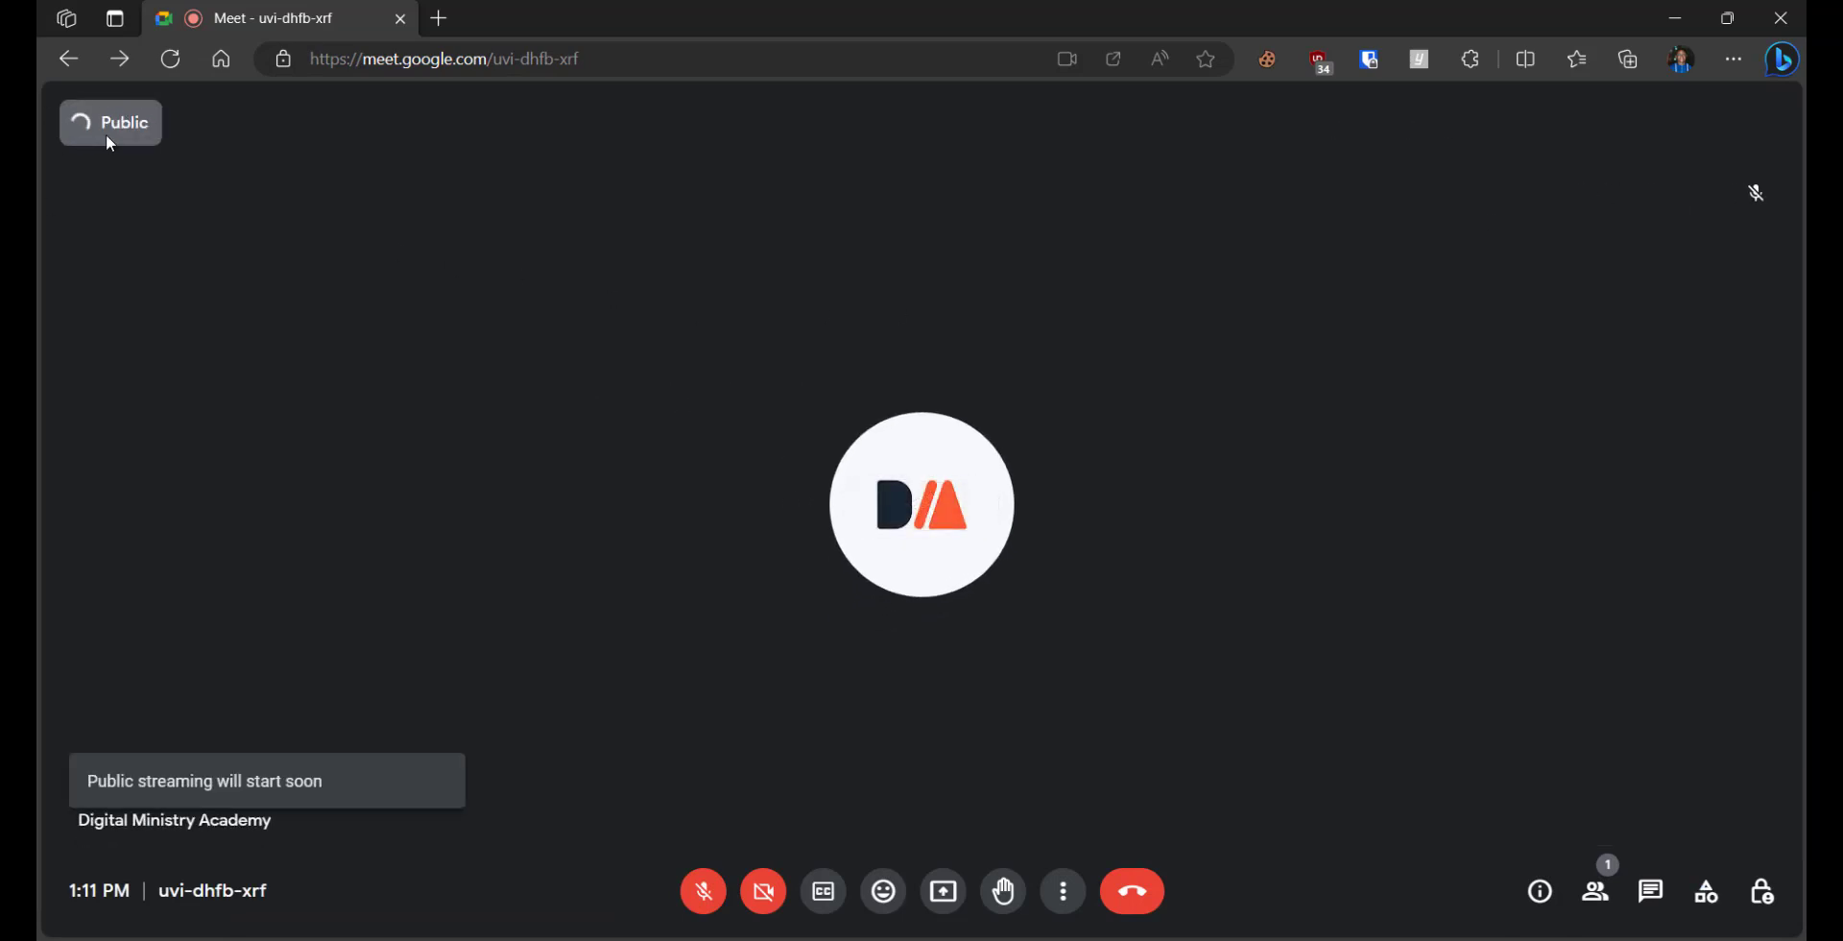
mouse_move(145, 135)
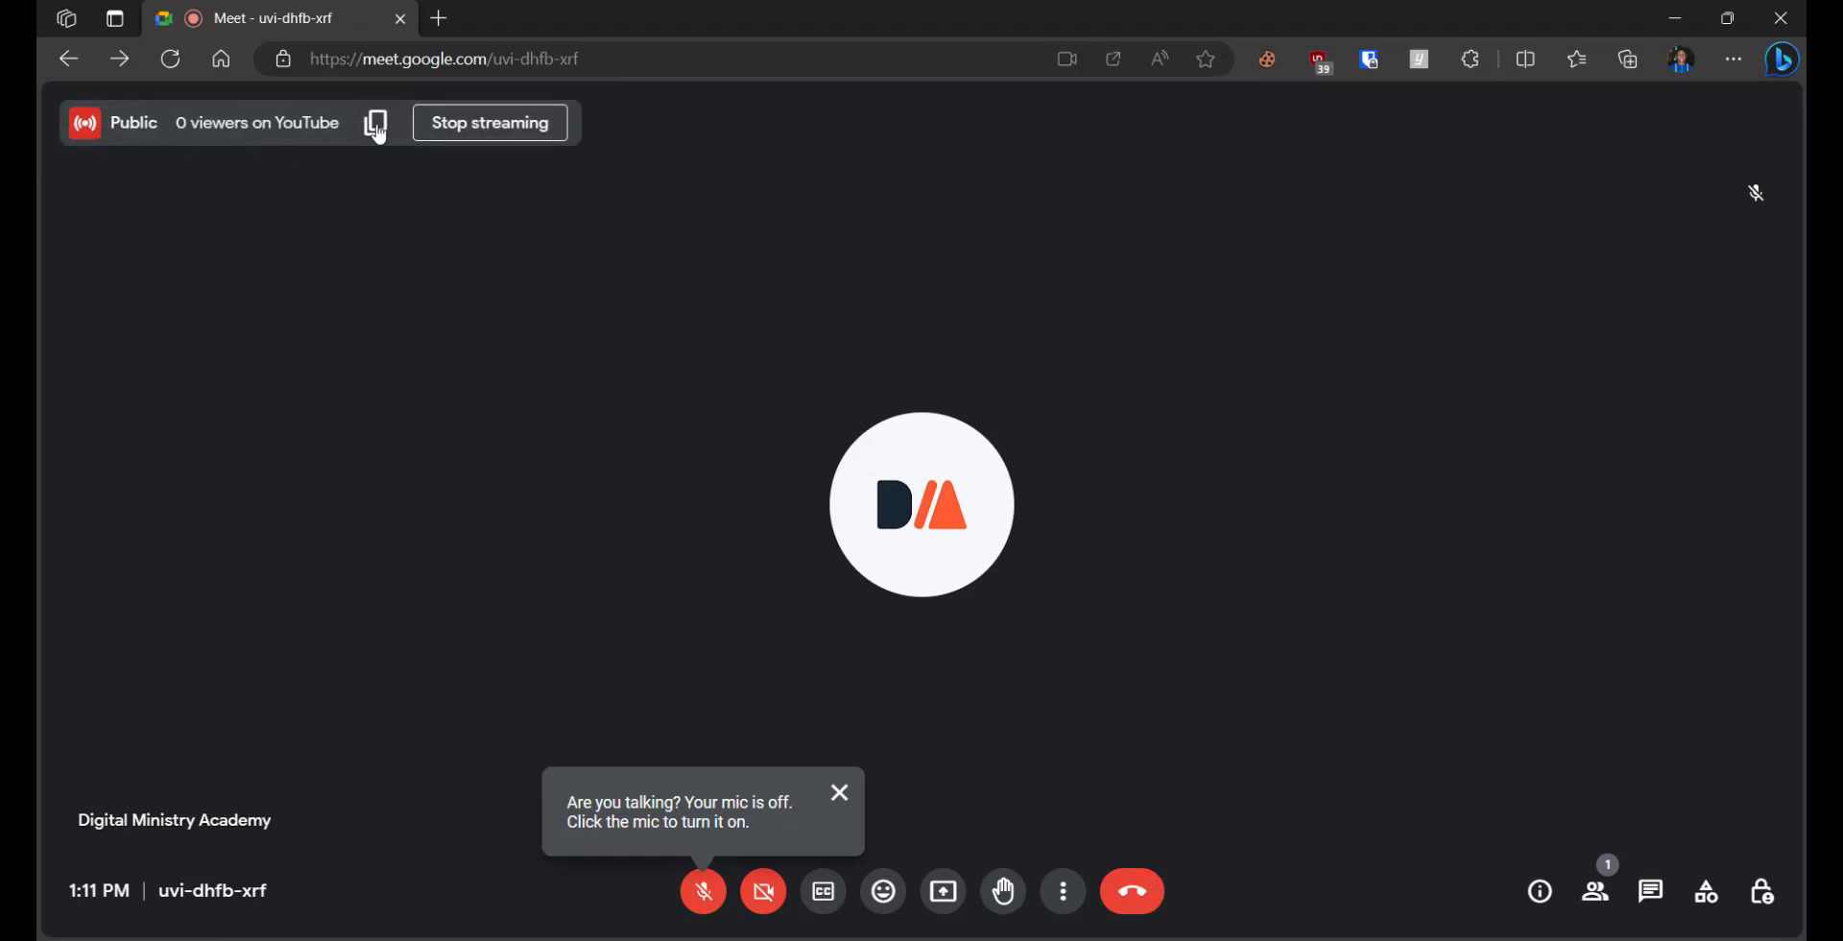
left_click(375, 123)
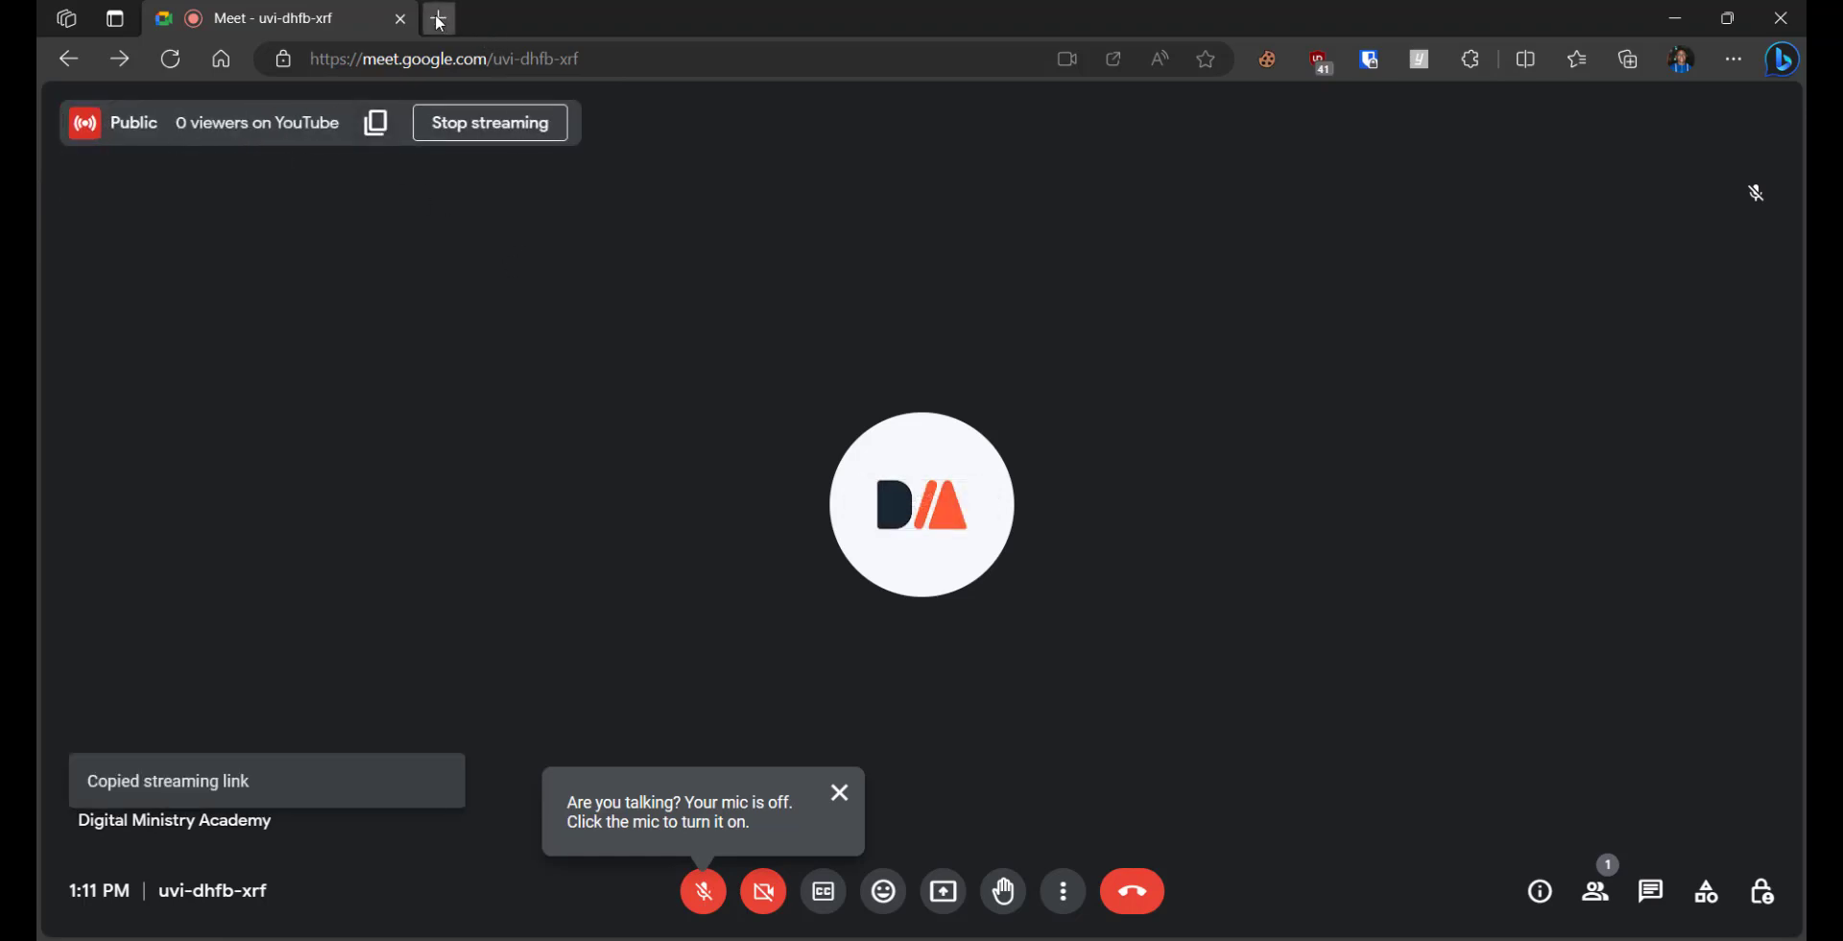
- Open the copied stream link in a new tab to watch the broadcast on YouTube
left_click(440, 18)
key("ctrl+v")
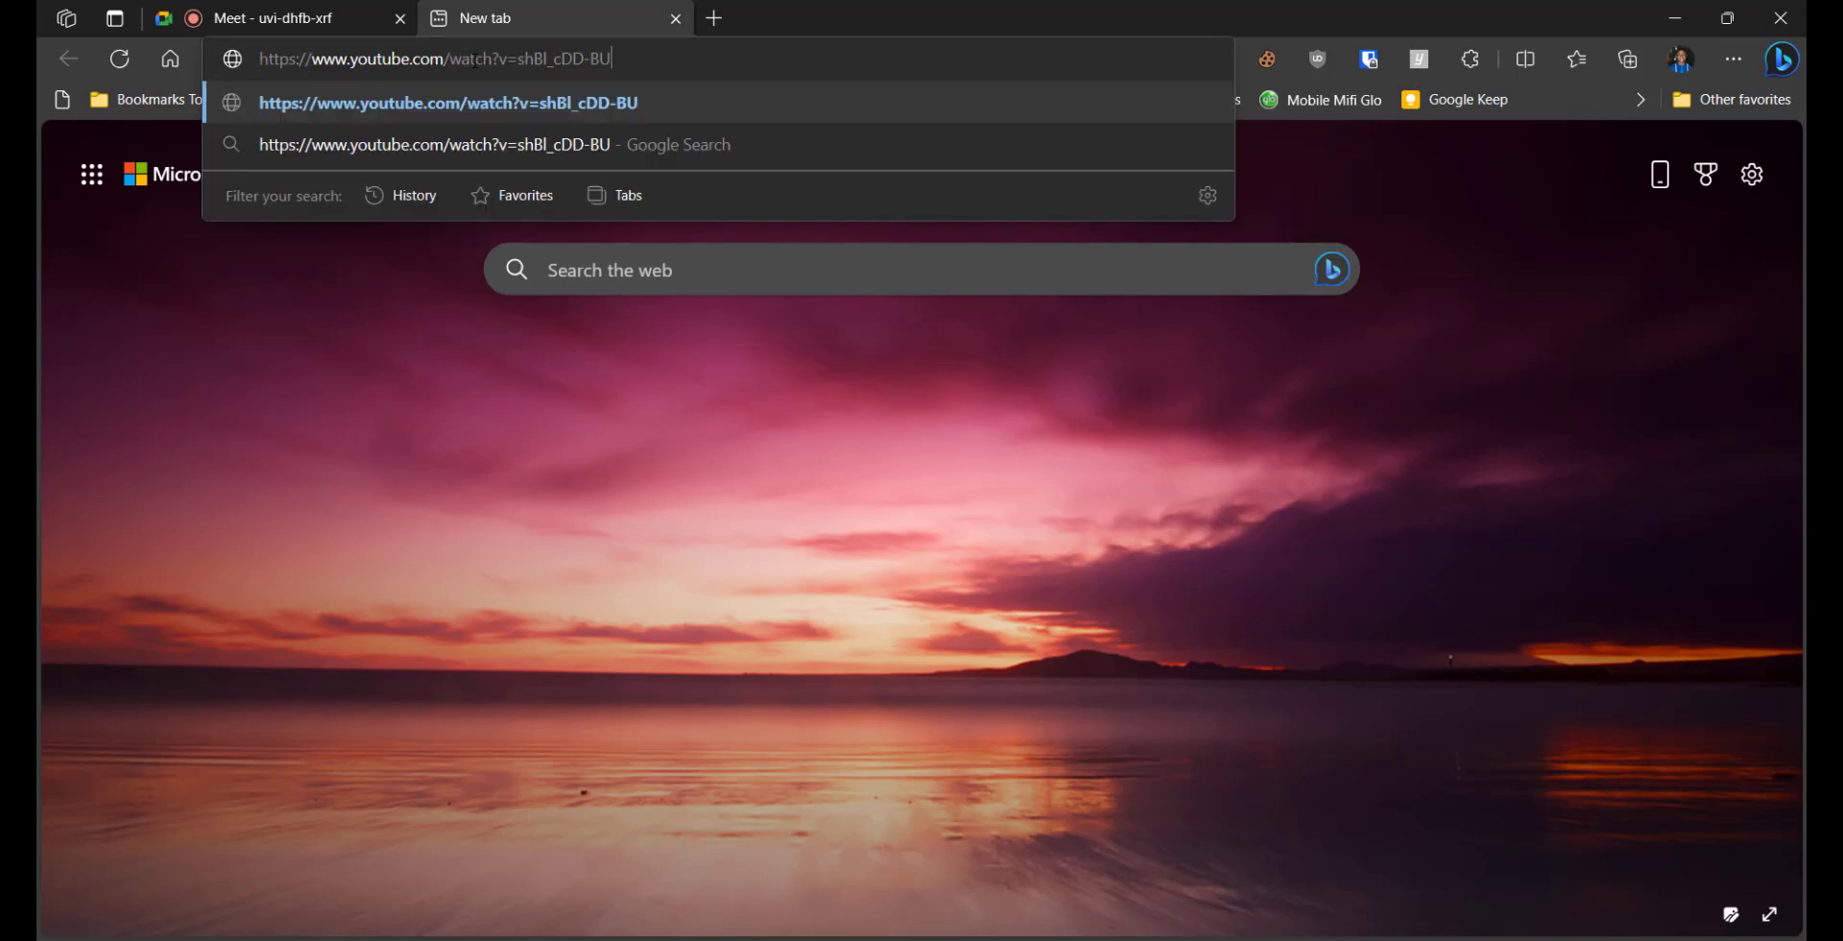
key("Return")
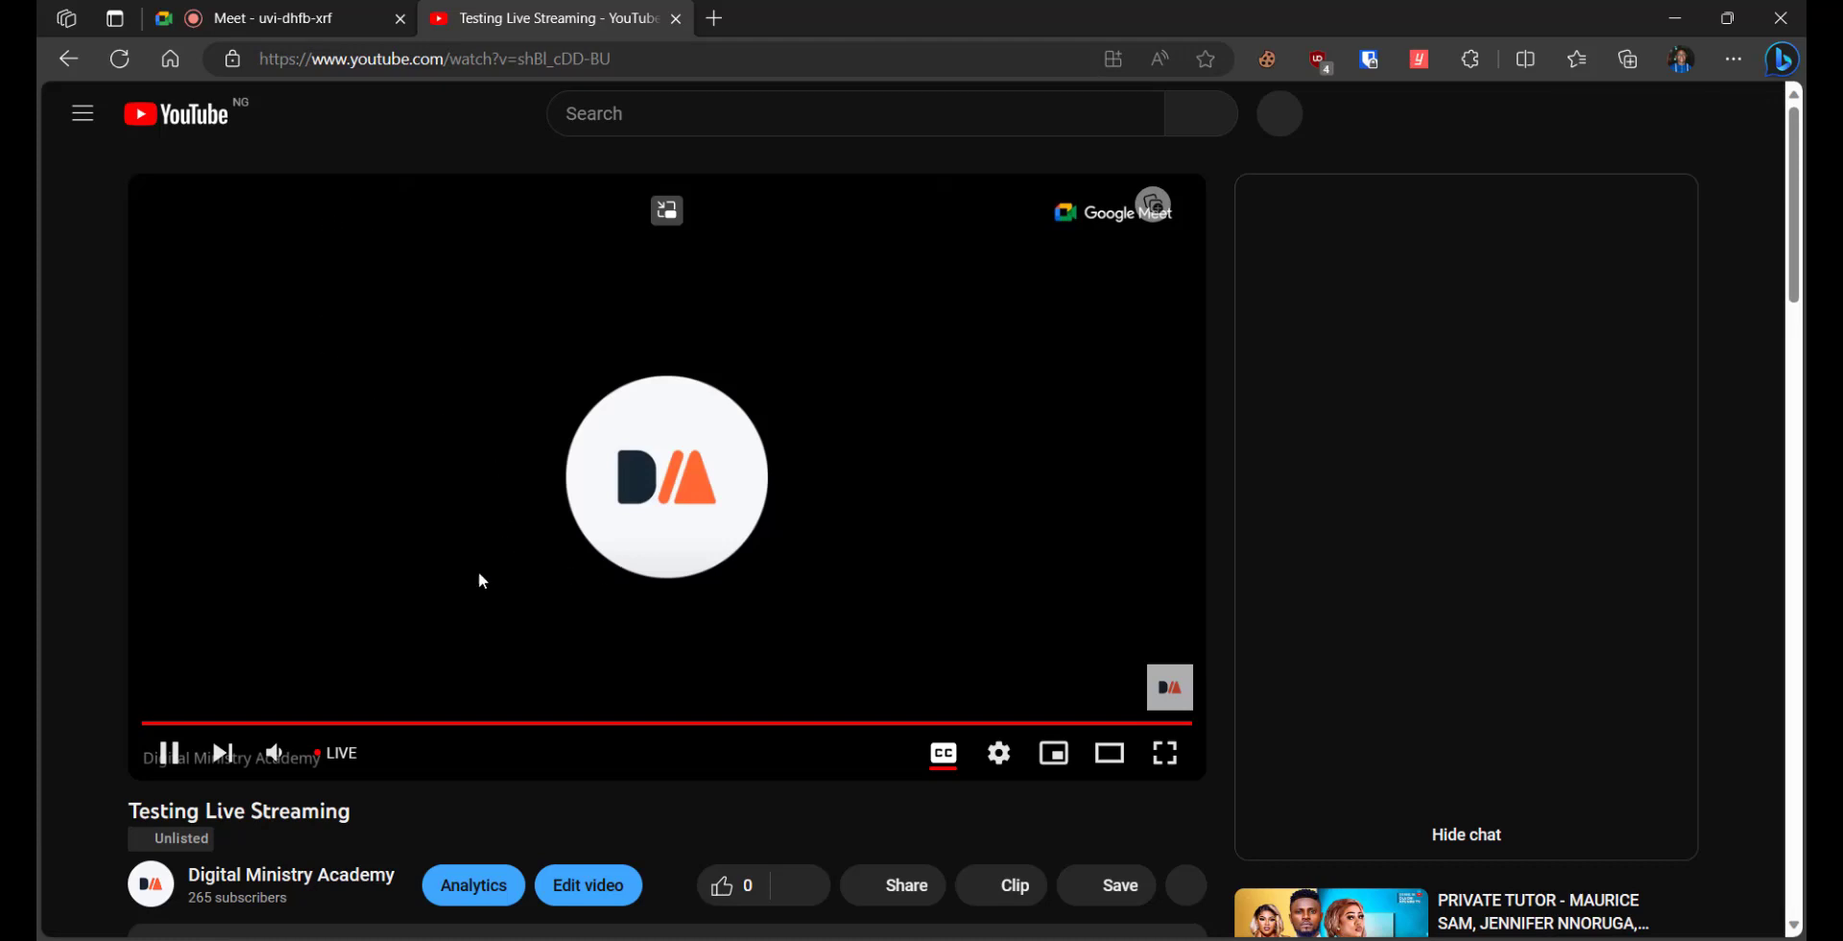
scroll(288, 672, "down", 3)
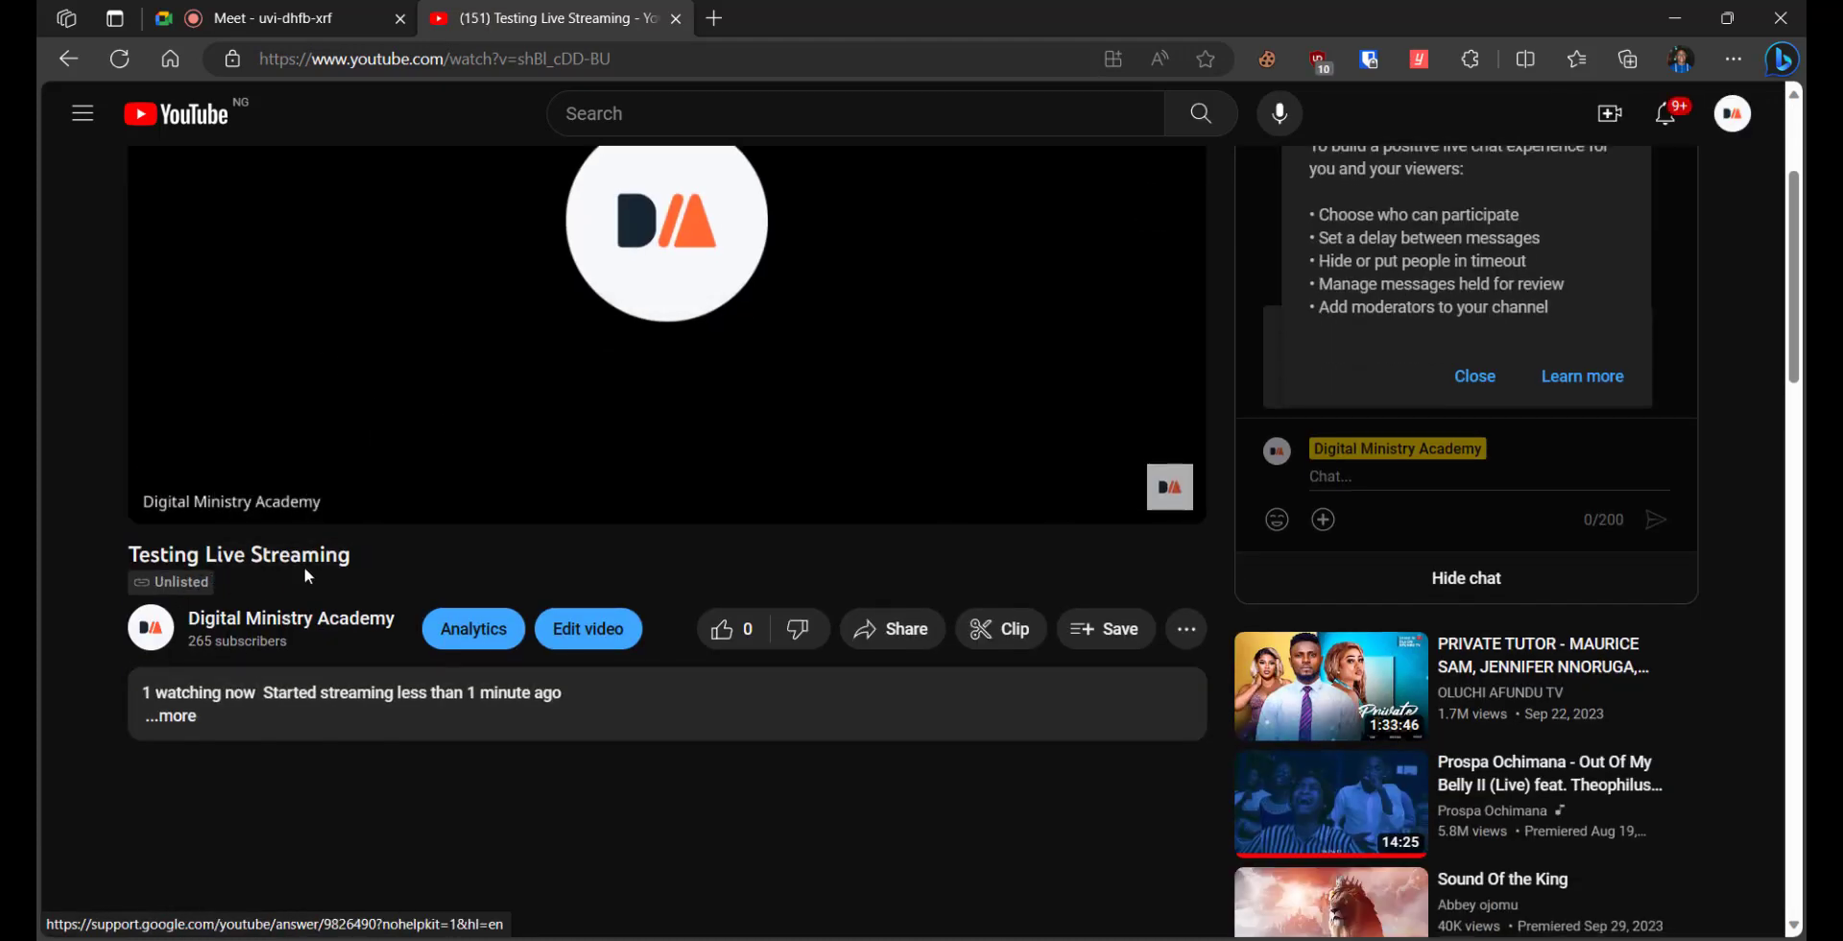
mouse_move(332, 472)
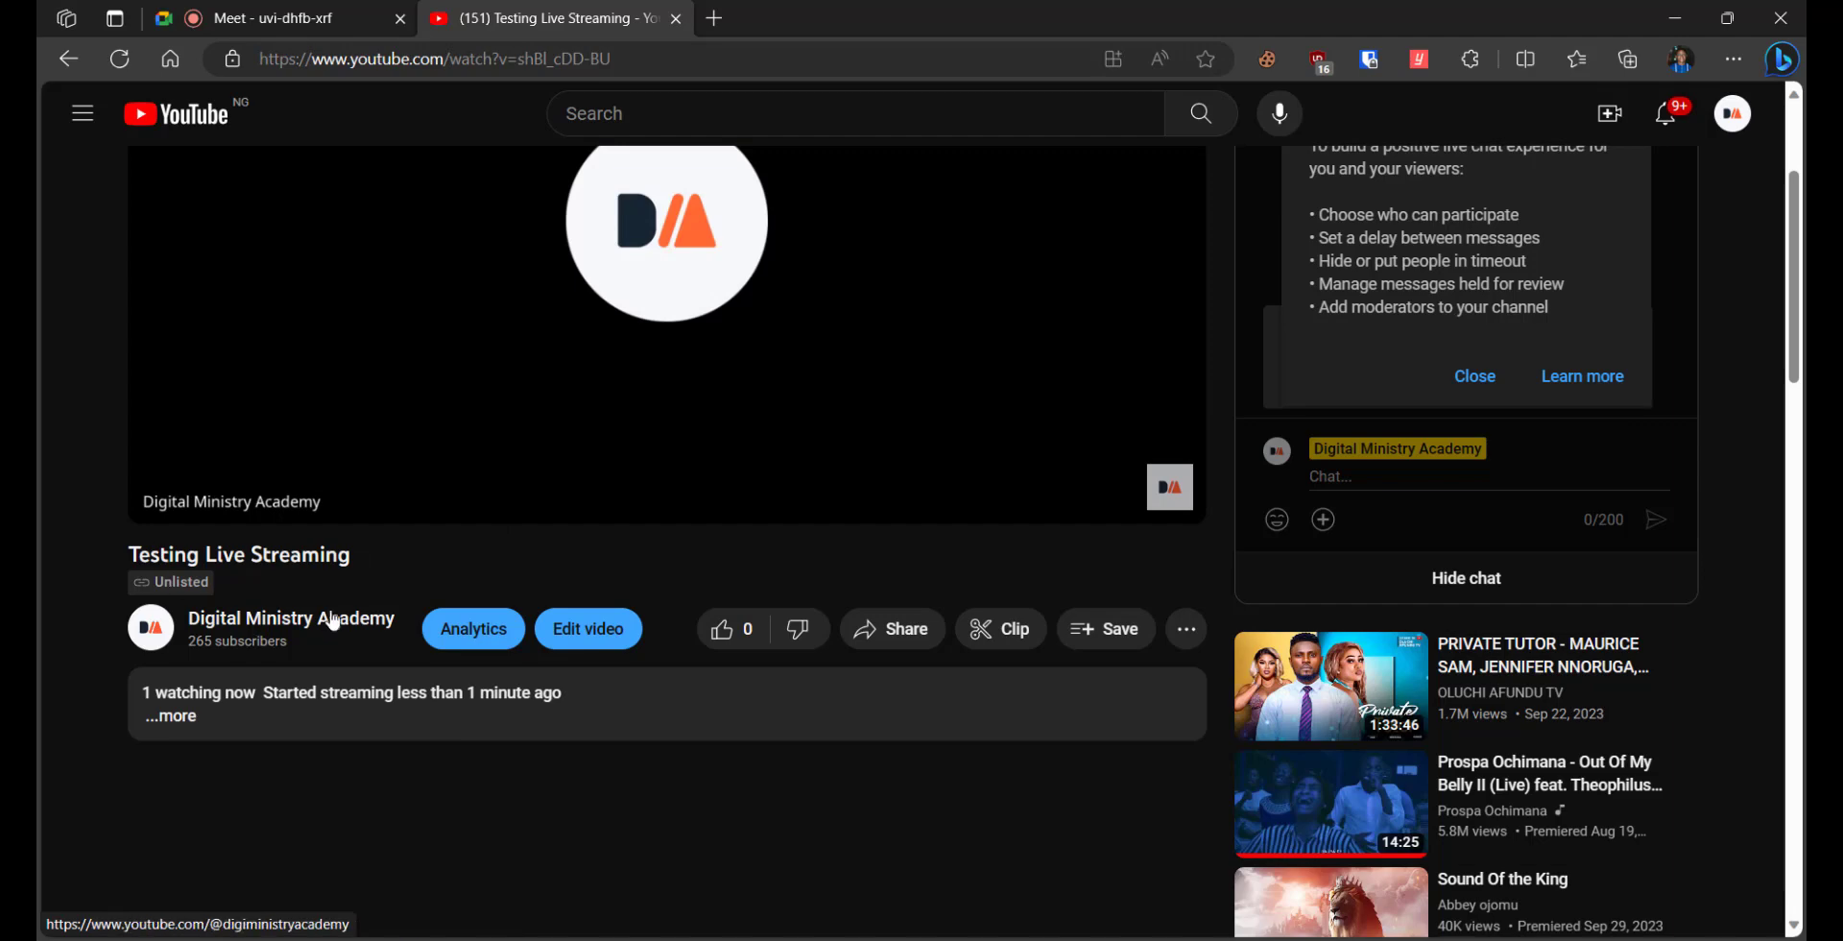
scroll(325, 625, "up", 1)
- Raise the player volume to full, then mute and unmute the stream with M
left_click_drag(324, 637, 397, 638)
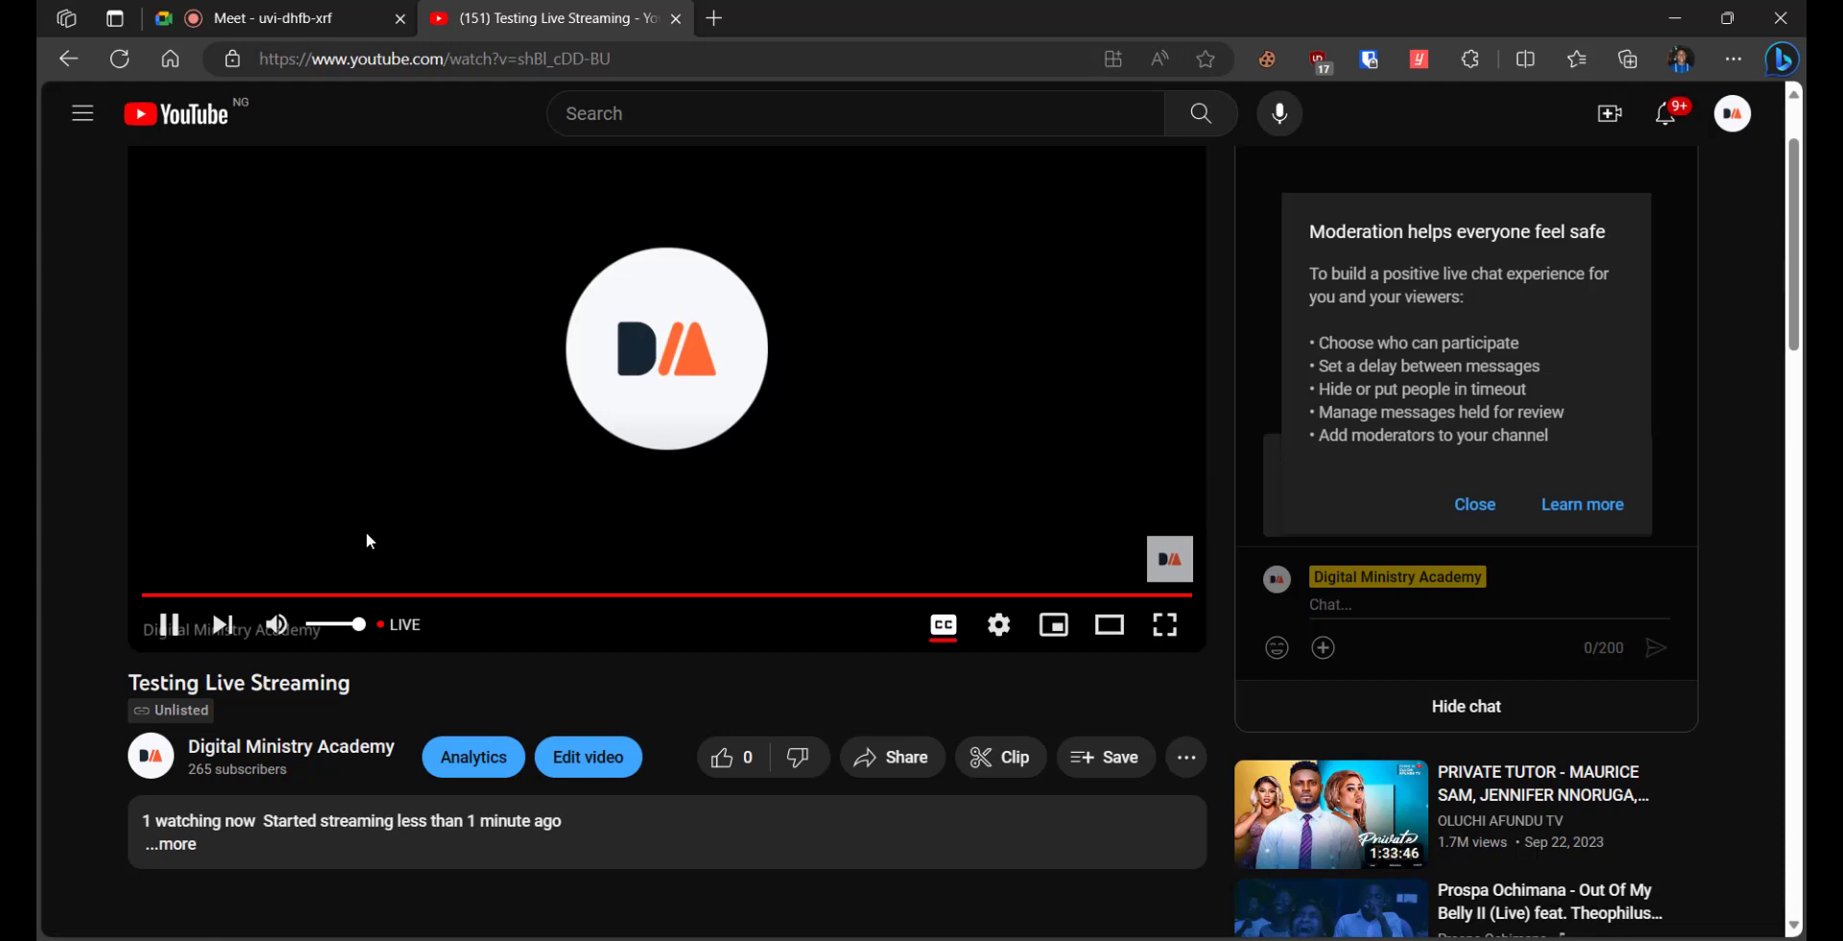
key("m")
scroll(262, 330, "up", 1)
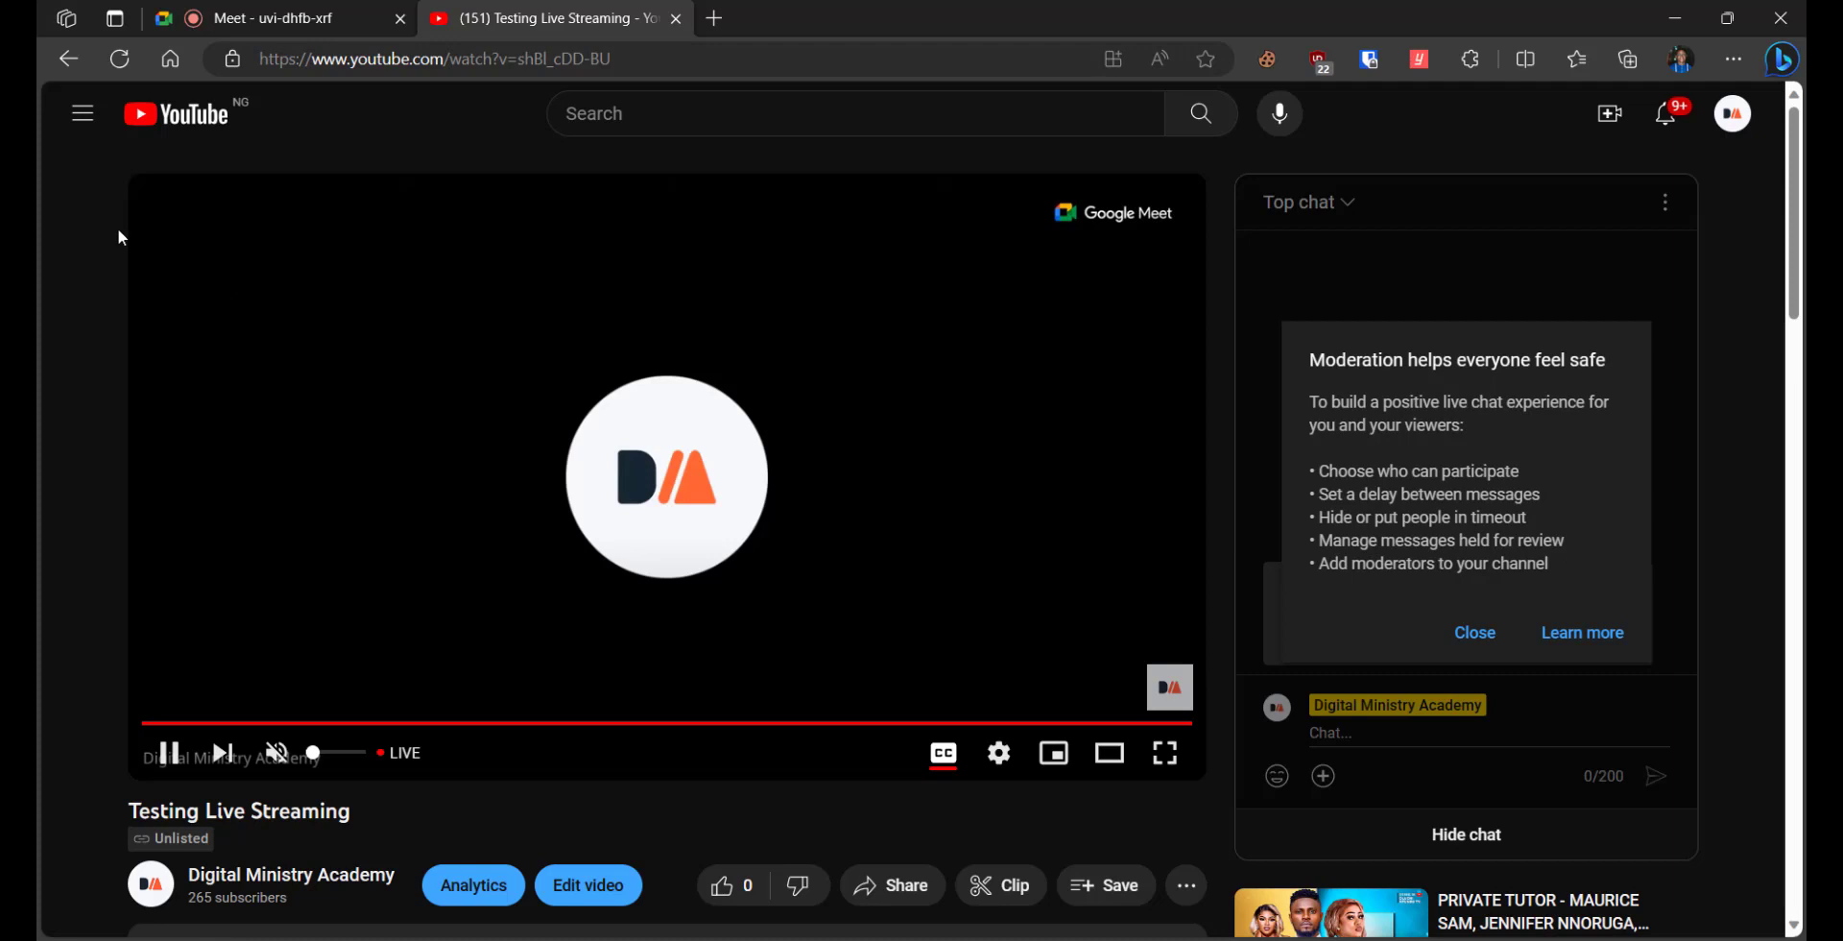
key("m")
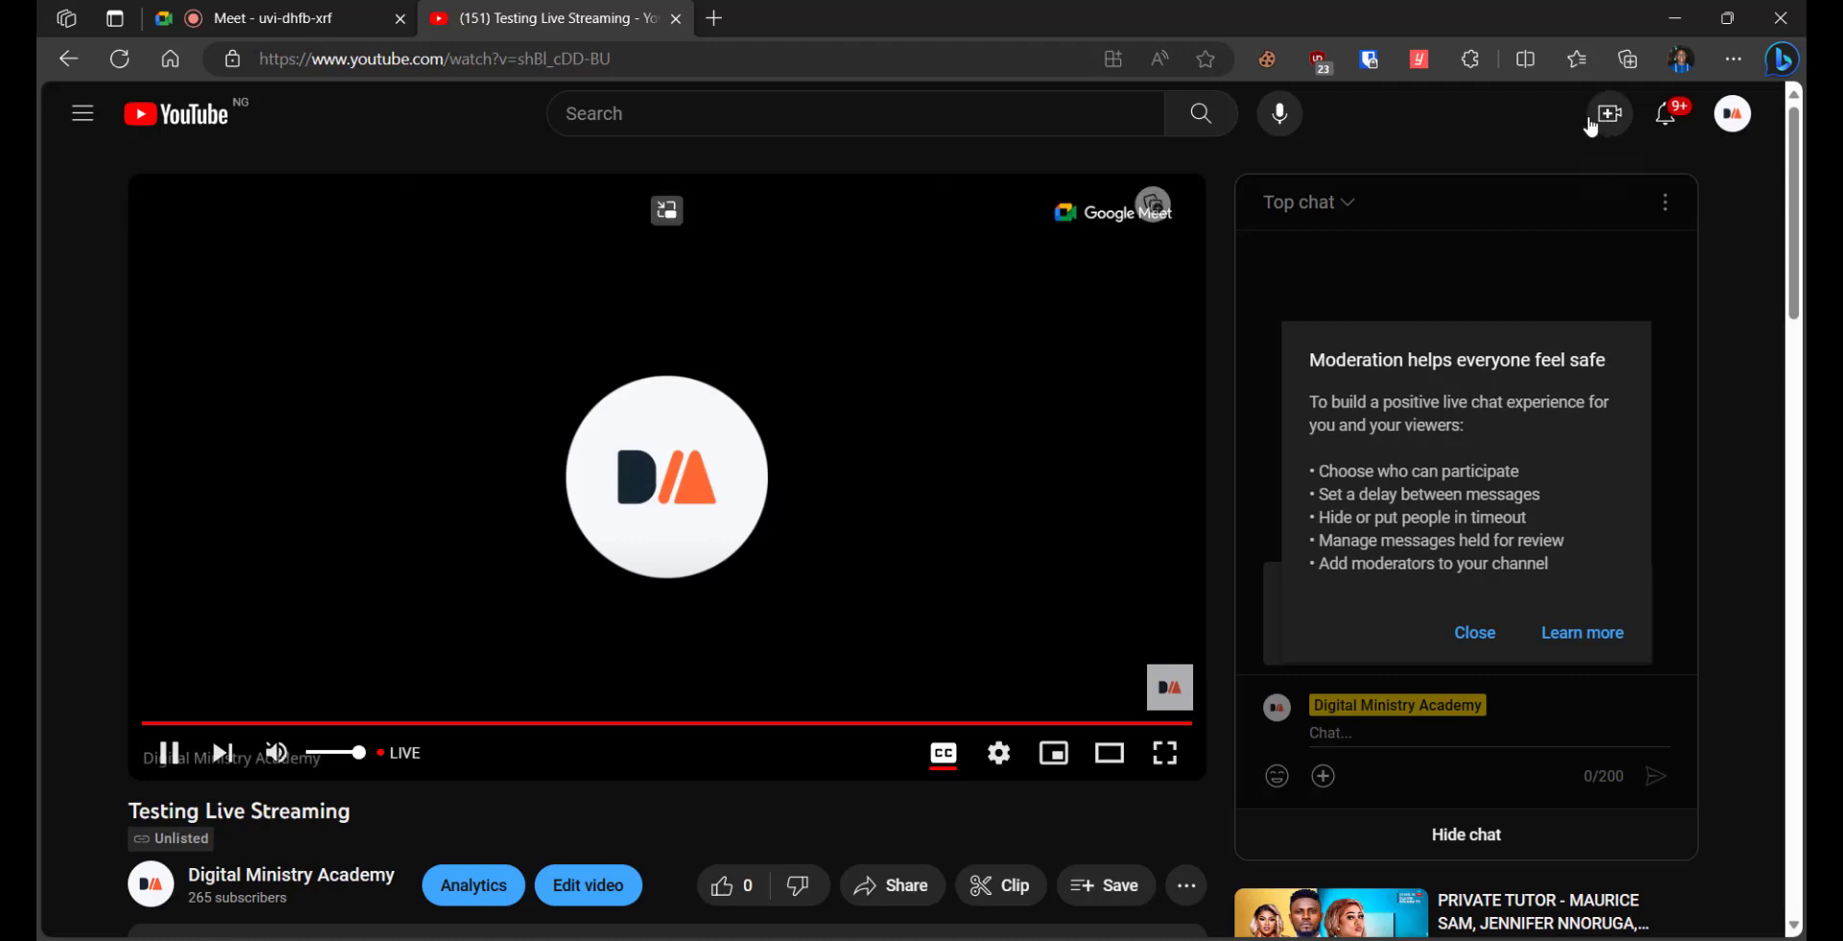